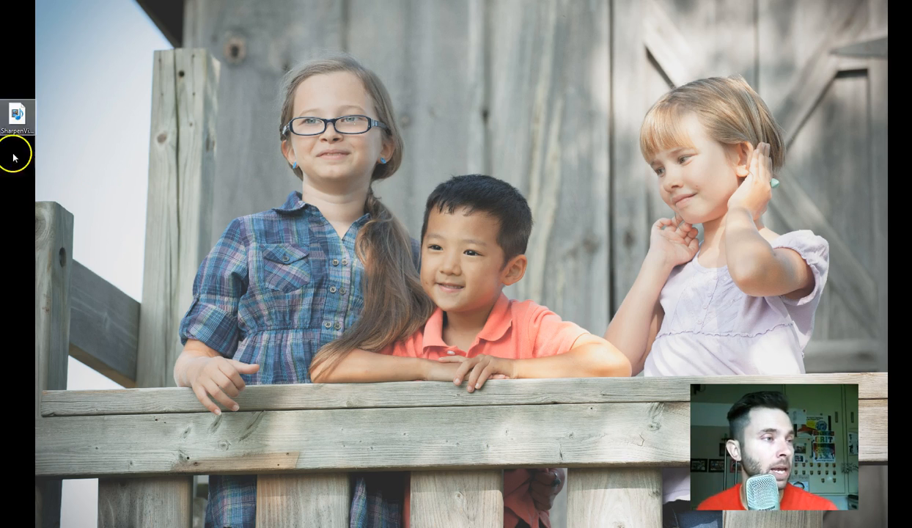
# Step: Bring the browser window into view over the desktop and show the Gmail inbox
pyautogui.moveTo(0, 73); pyautogui.dragTo(580, 35)
pyautogui.click(453, 49)
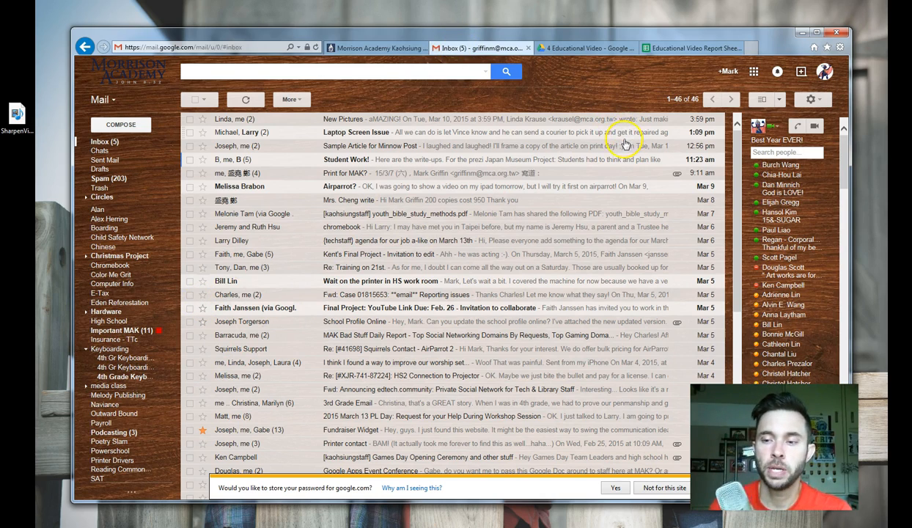
pyautogui.moveTo(567, 34); pyautogui.dragTo(552, 31)
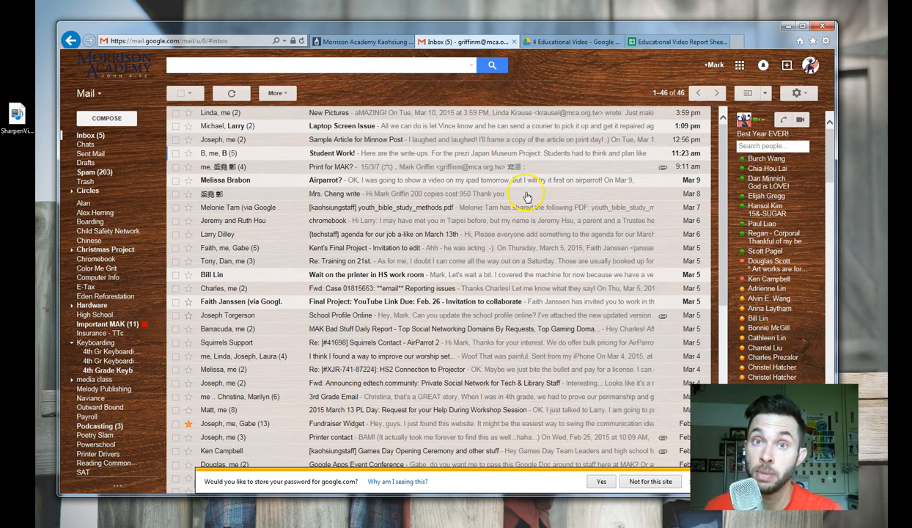
# Step: Open YouTube from the expanded Google apps list and go to its video upload page
pyautogui.click(739, 65)
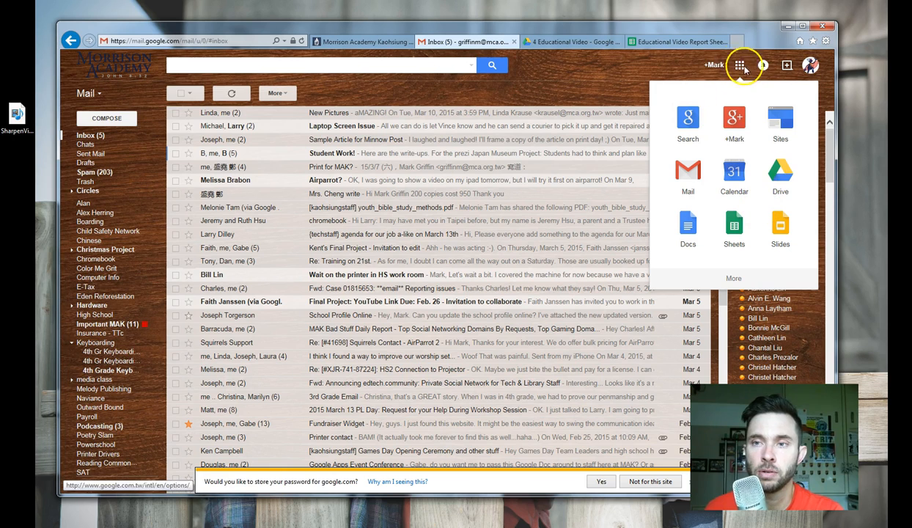
pyautogui.click(734, 278)
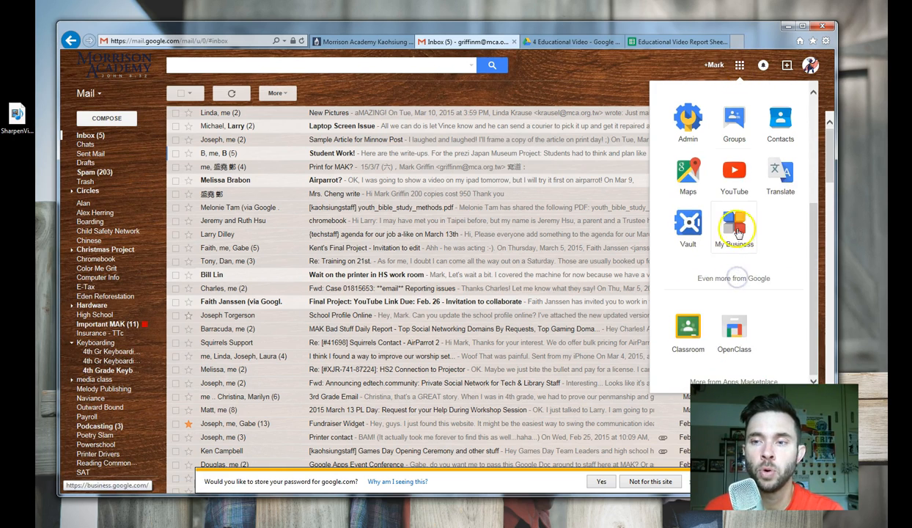
pyautogui.click(733, 174)
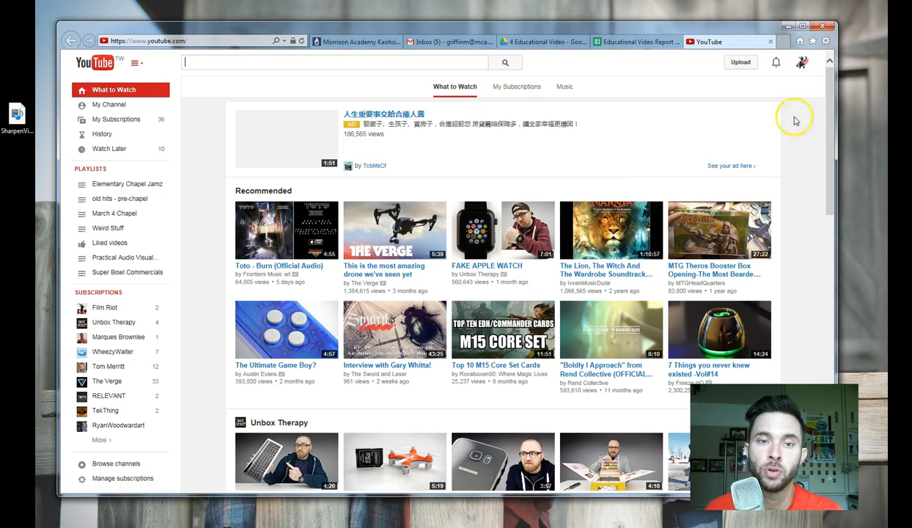
pyautogui.click(742, 63)
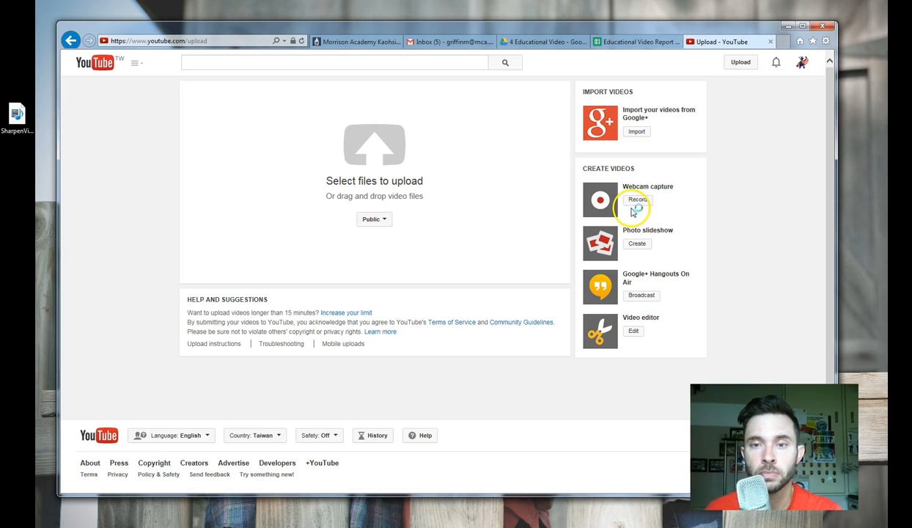
# Step: Upload the SharpenVideoREADY file from the desktop to YouTube, keeping the desktop file reachable beside the browser window
pyautogui.moveTo(399, 26); pyautogui.dragTo(404, 20)
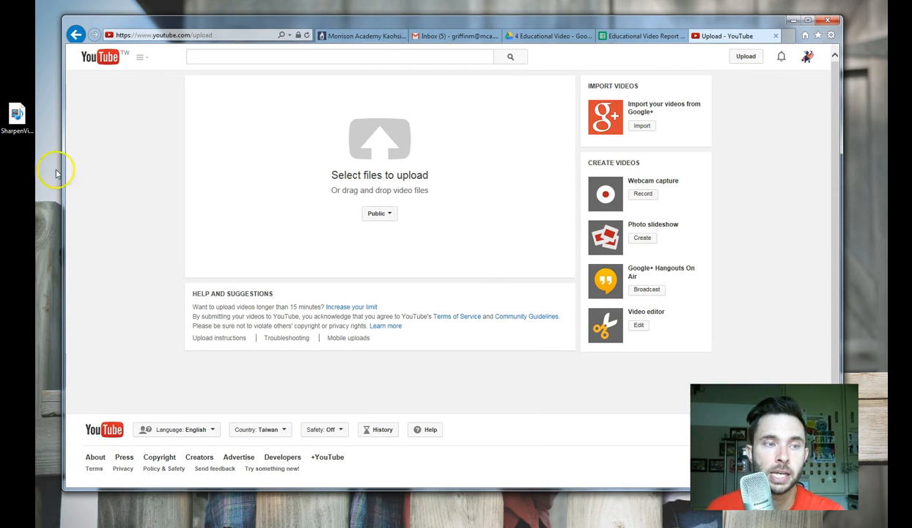
pyautogui.click(16, 117)
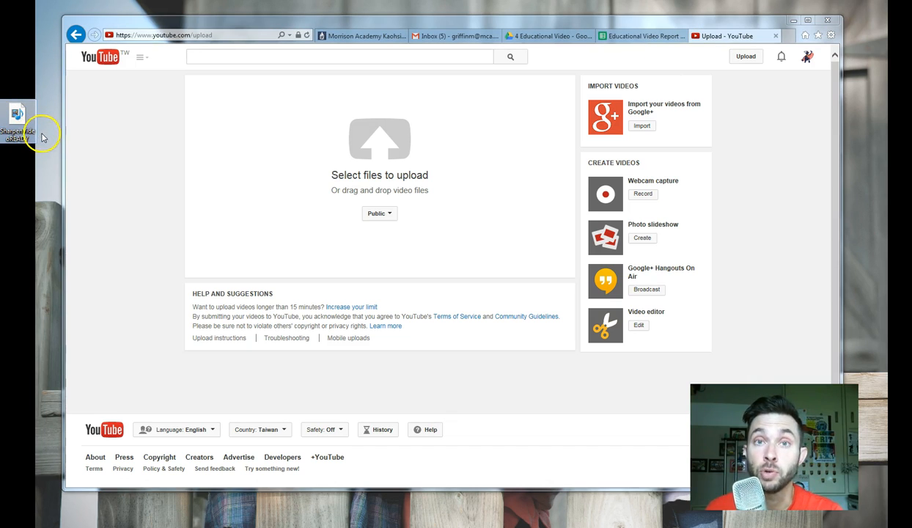
pyautogui.moveTo(16, 119); pyautogui.dragTo(370, 144)
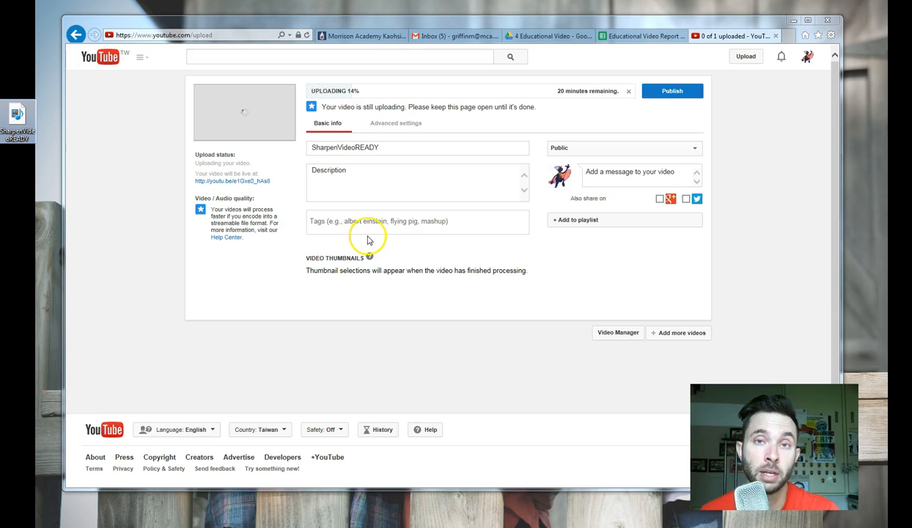
# Step: Go through the upload's title and description, try the tag "blackwing", and open the privacy options
pyautogui.moveTo(391, 149); pyautogui.dragTo(305, 147)
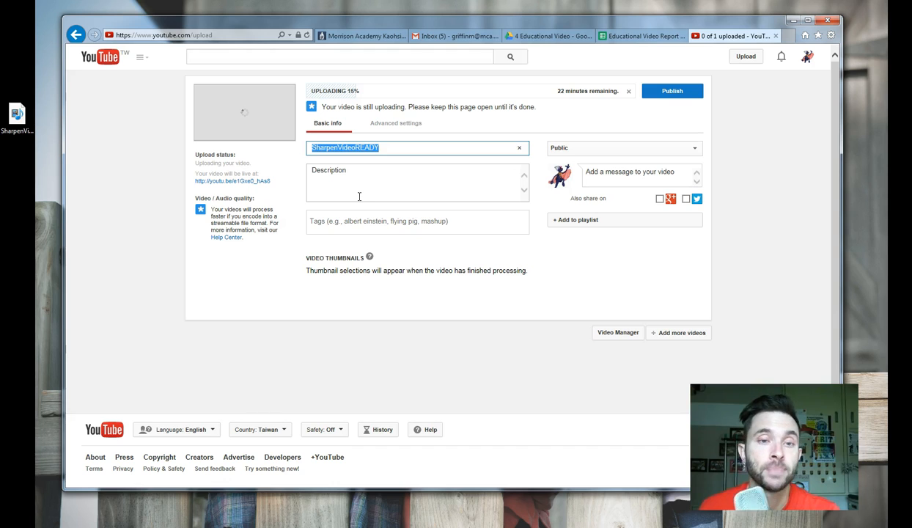
pyautogui.click(358, 196)
pyautogui.moveTo(361, 177); pyautogui.dragTo(294, 176)
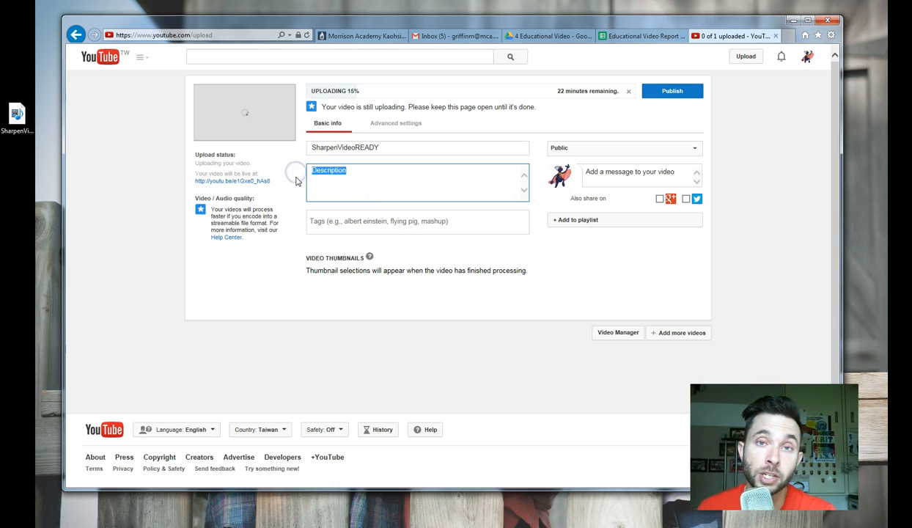
pyautogui.click(319, 220)
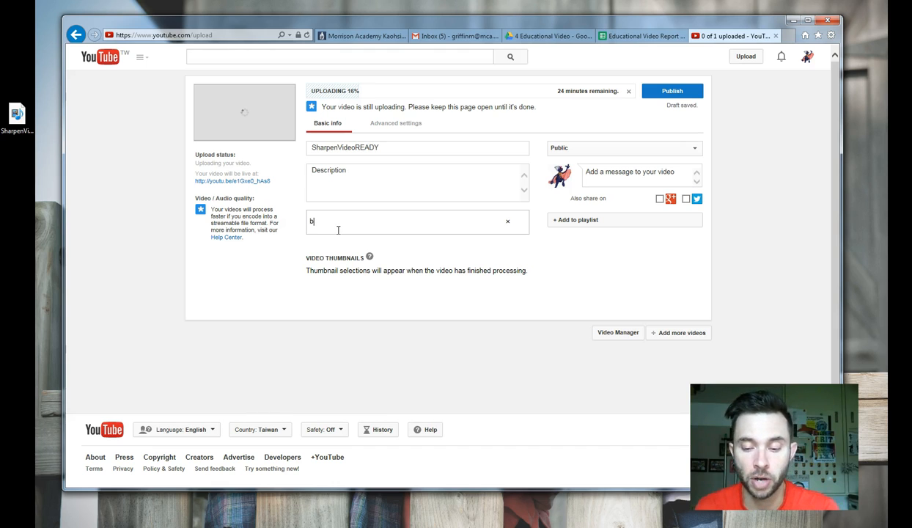
pyautogui.write('lackwing')
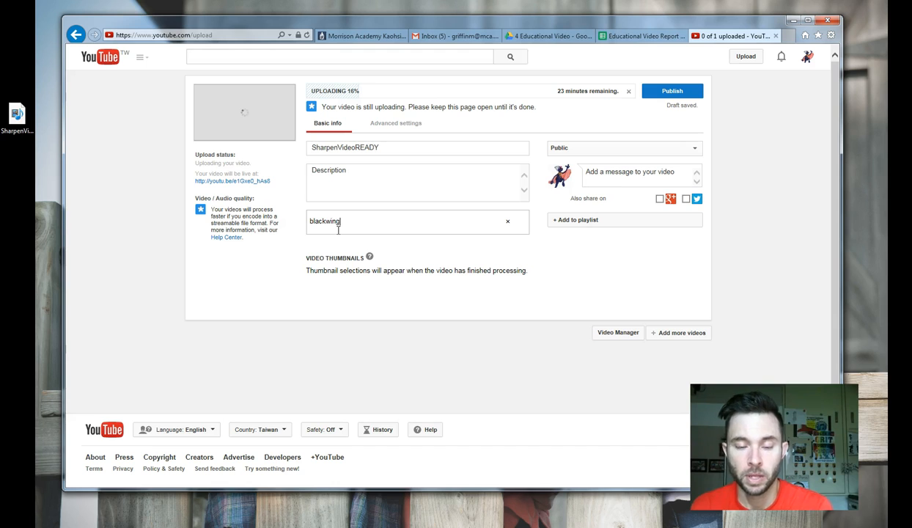
pyautogui.press('Return')
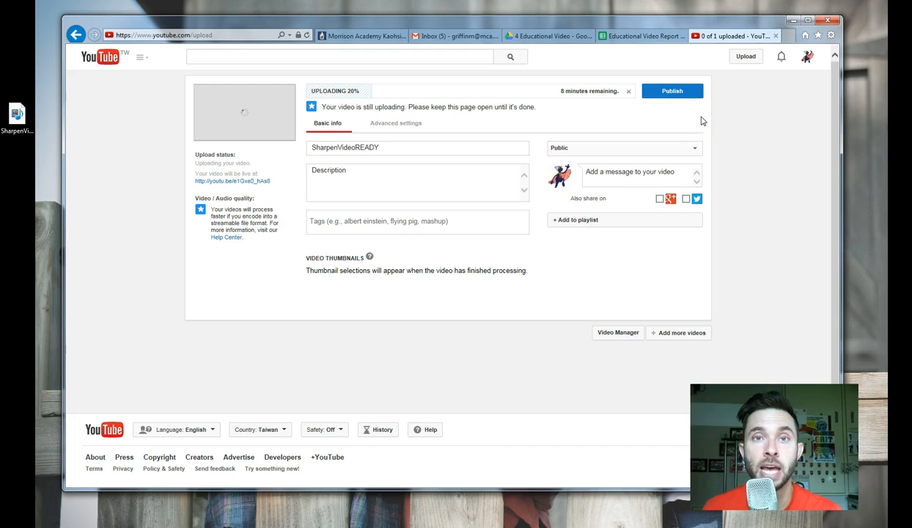
pyautogui.click(676, 144)
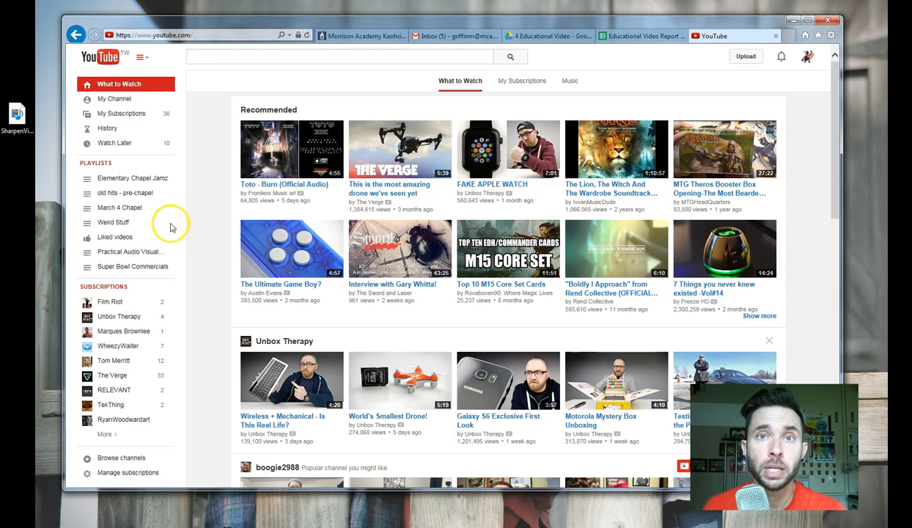
# Step: Open the video "How To: Sharpen a Pencil with a KUM Long-Point Sharpener" from the own channel's uploads and pause it
pyautogui.click(116, 101)
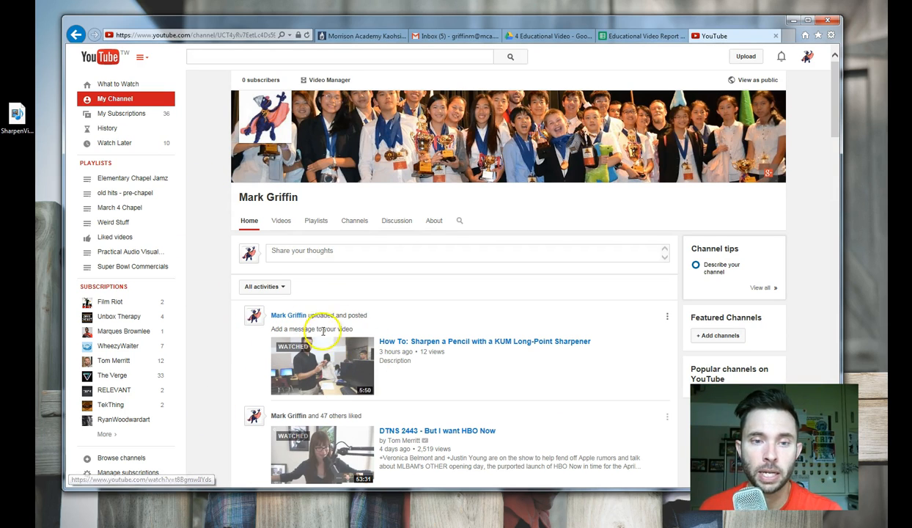
pyautogui.click(281, 221)
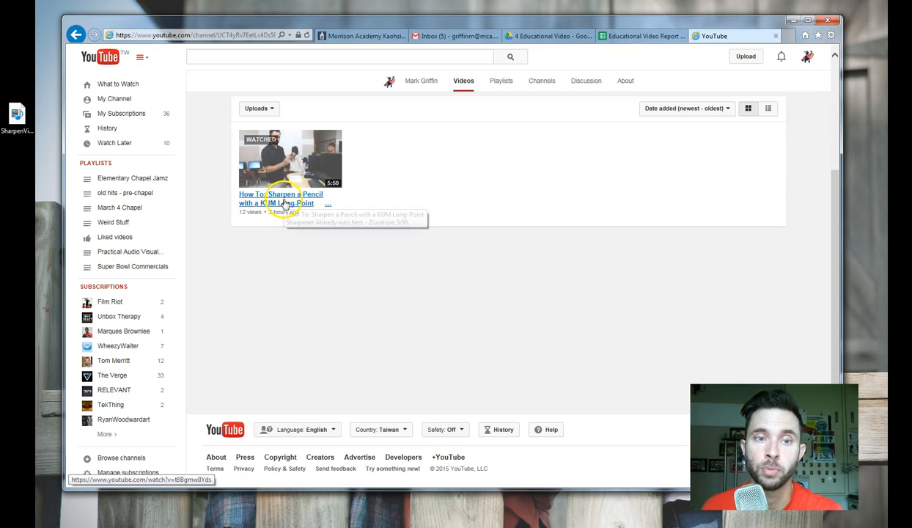
pyautogui.click(284, 203)
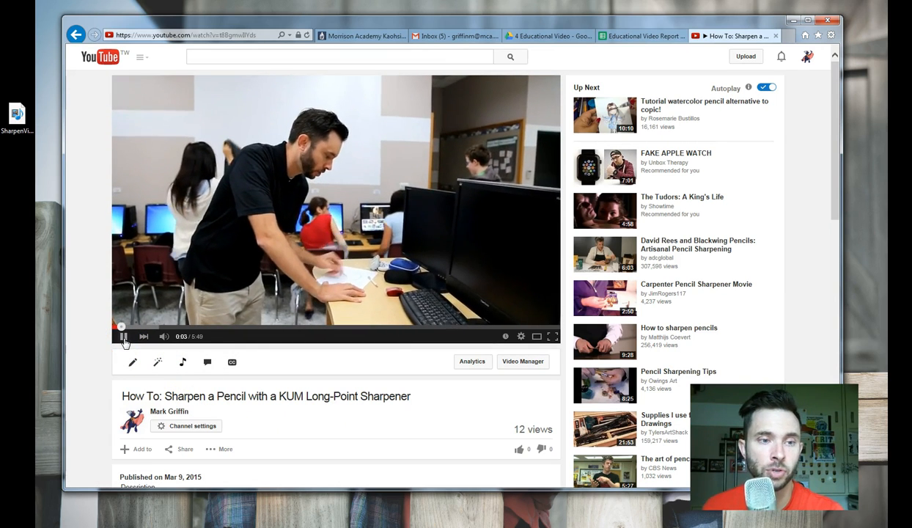
pyautogui.click(124, 337)
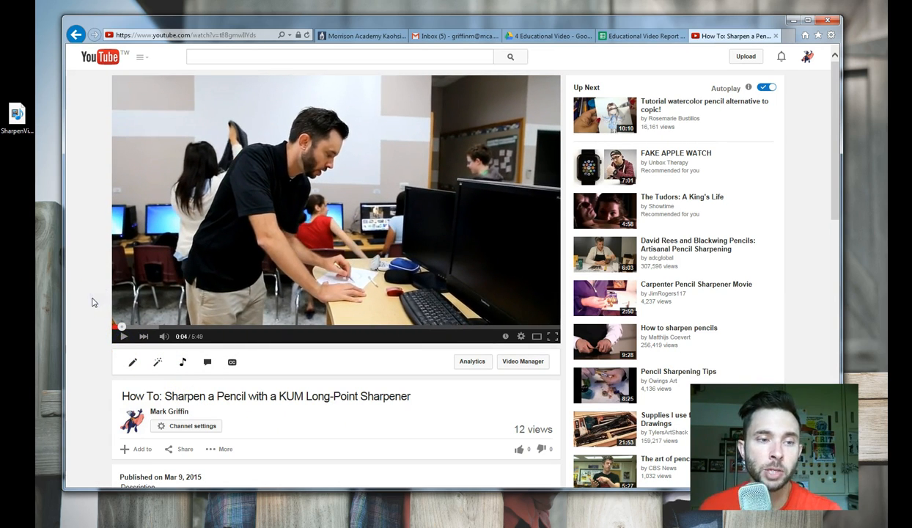
# Step: Show the sharing options below the paused pencil-sharpening video and copy its short share link
pyautogui.scroll(-1, 100, 271)
pyautogui.scroll(1, 110, 266)
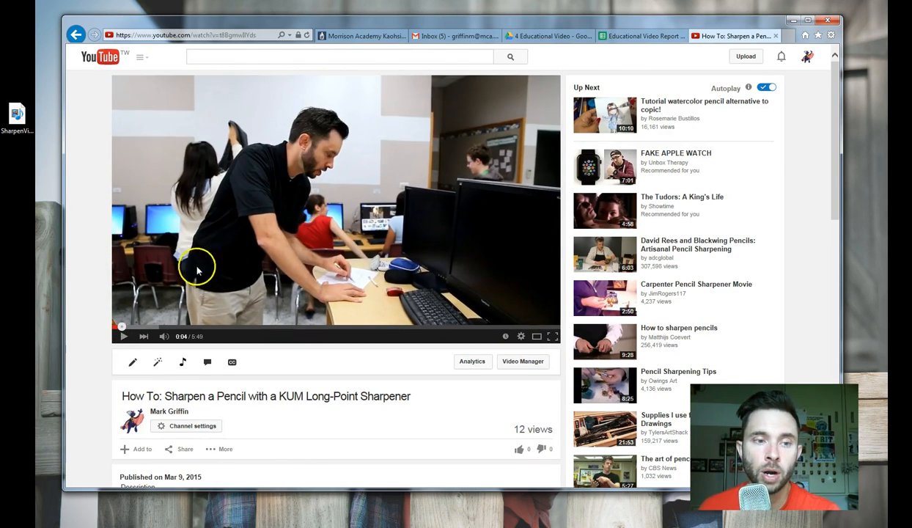
pyautogui.scroll(-1, 87, 278)
pyautogui.click(182, 383)
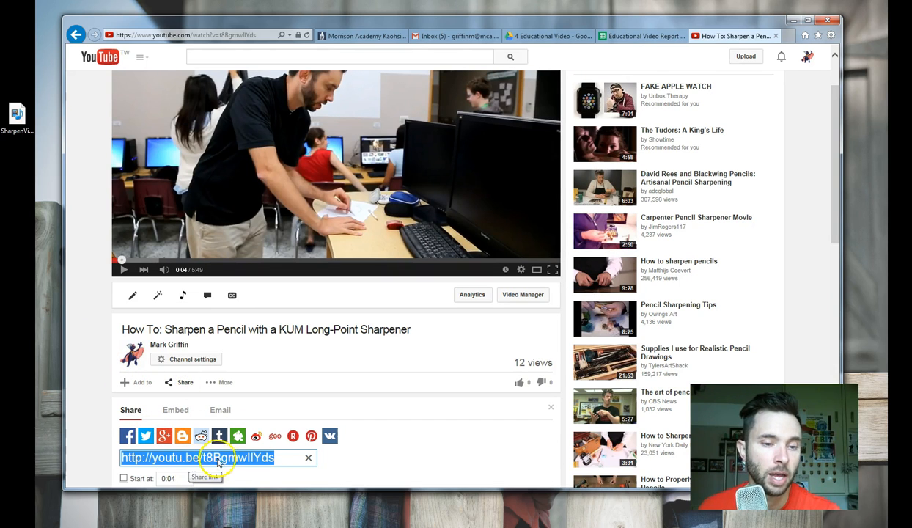
pyautogui.rightClick(147, 458)
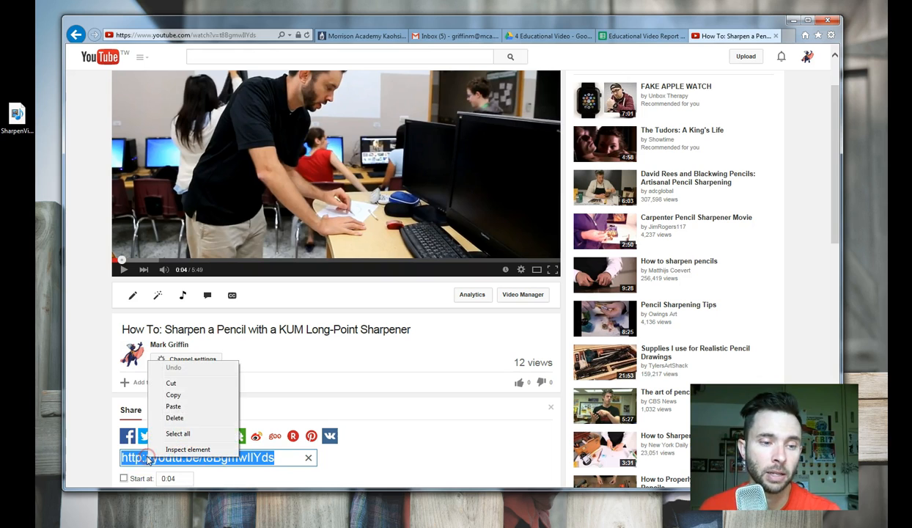
pyautogui.click(178, 397)
pyautogui.click(95, 294)
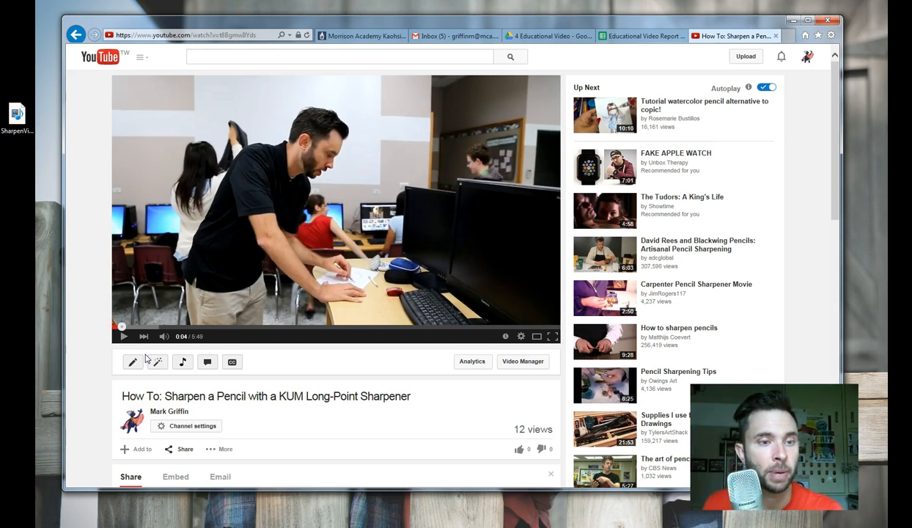
# Step: Open the annotations editor for the pencil-sharpening video and pause playback at 0:47, where the "Step 1" title shows
pyautogui.click(217, 376)
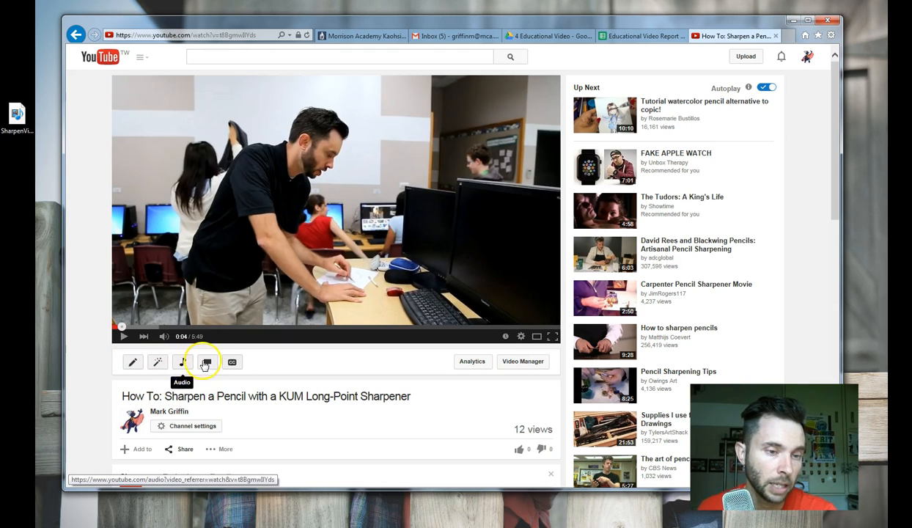
pyautogui.click(206, 363)
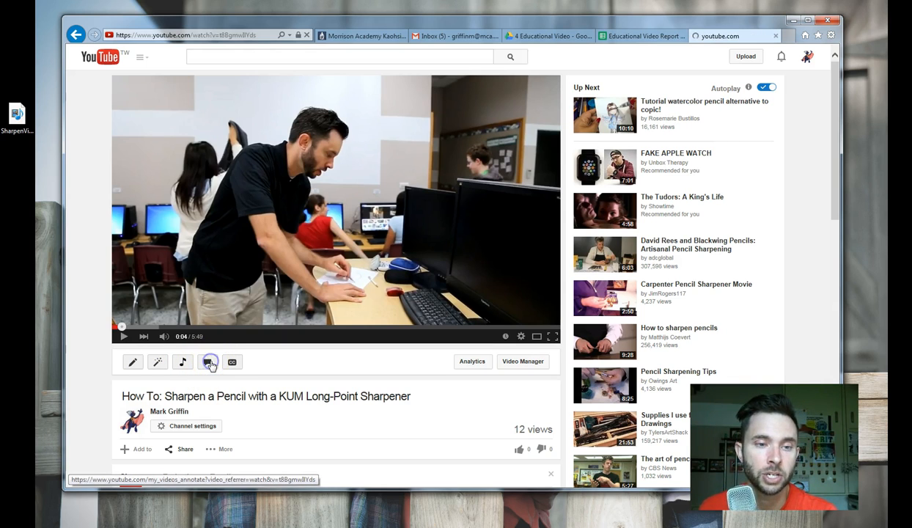
pyautogui.click(210, 364)
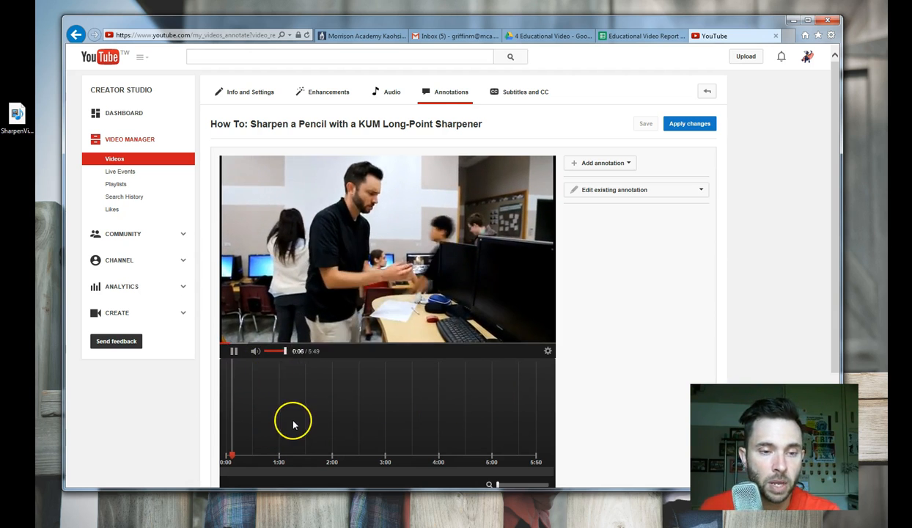
pyautogui.click(261, 342)
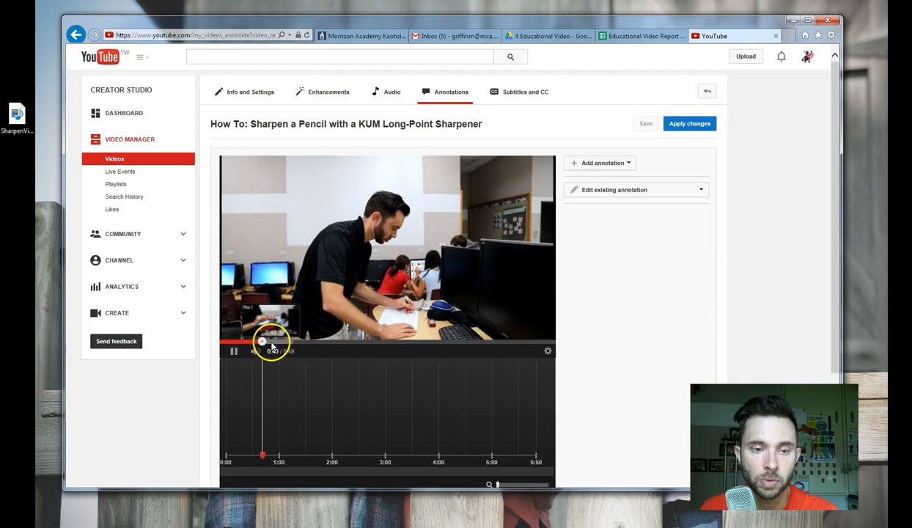
pyautogui.click(233, 352)
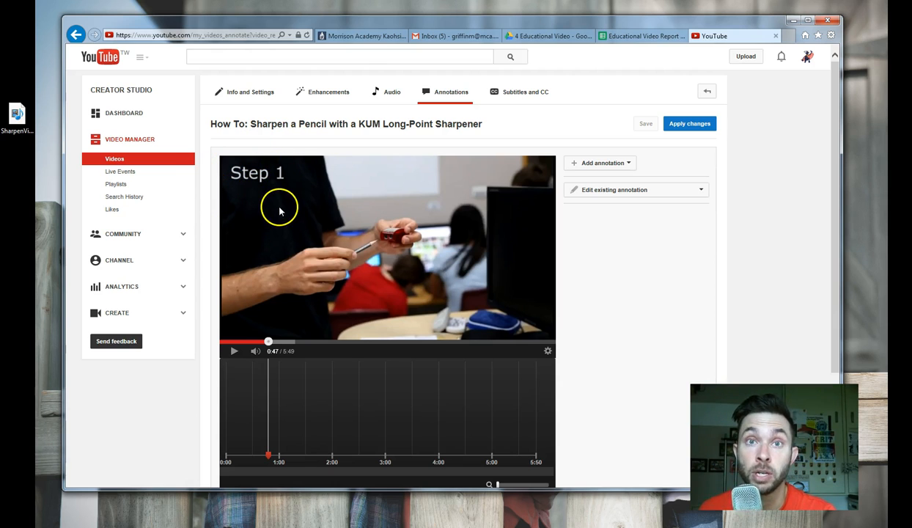
pyautogui.click(605, 164)
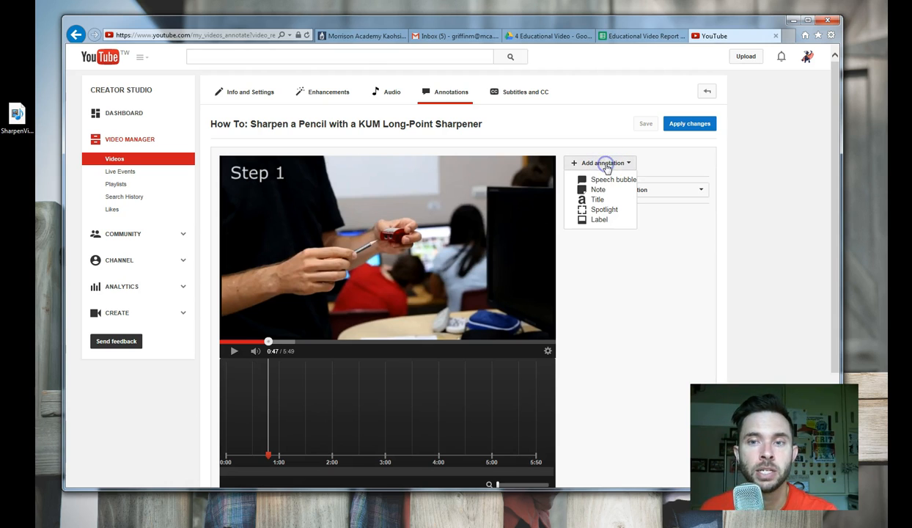
pyautogui.click(597, 190)
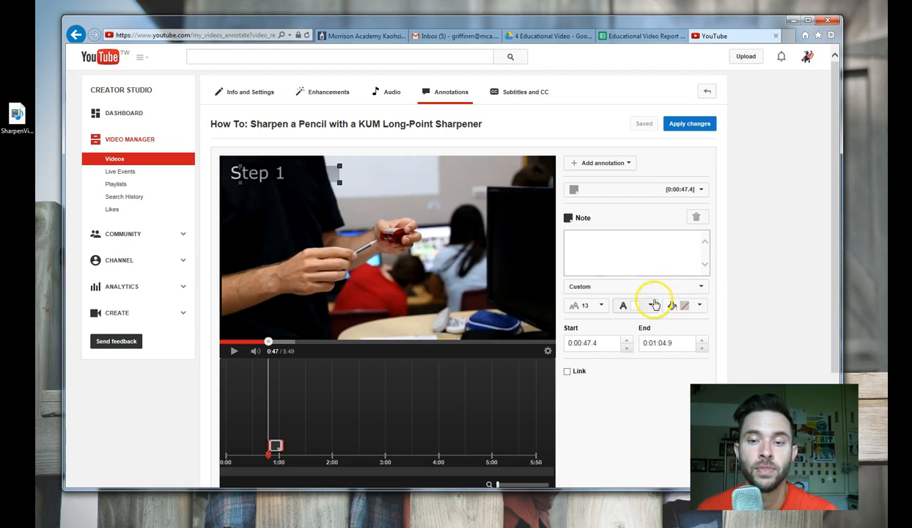
pyautogui.click(568, 372)
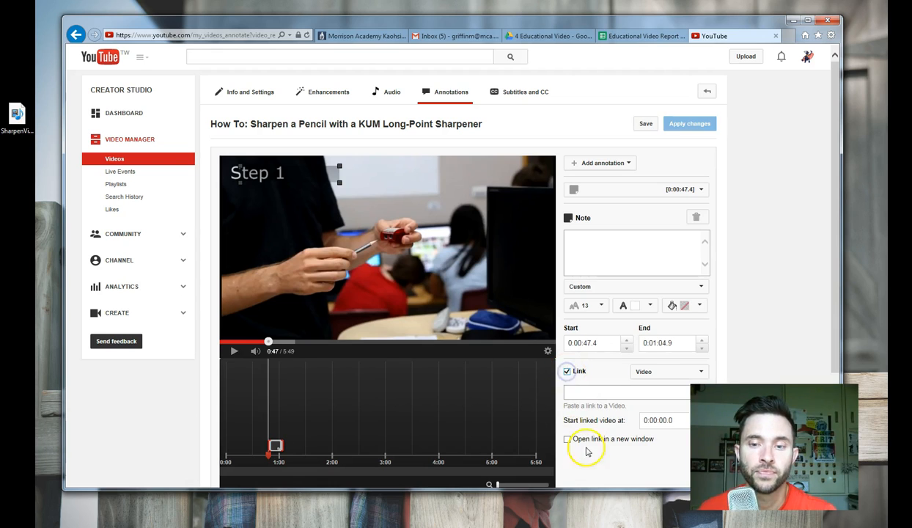
pyautogui.click(588, 392)
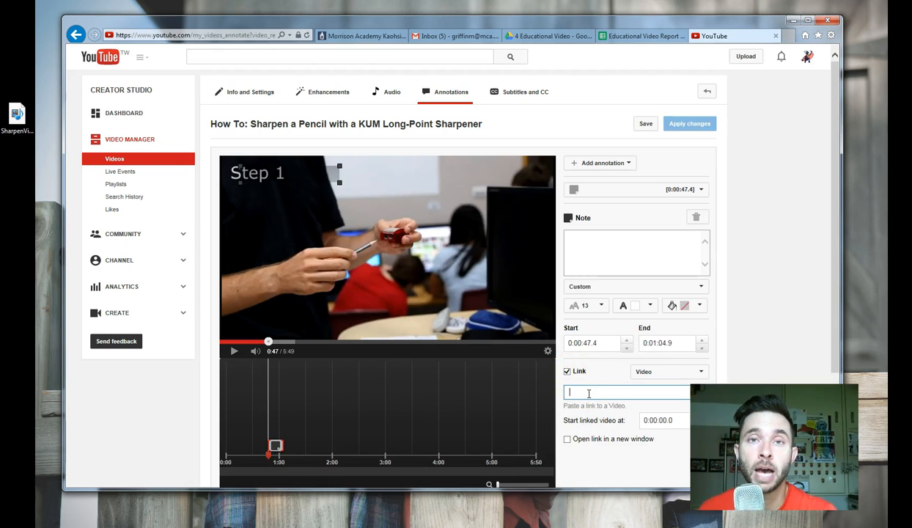
pyautogui.rightClick(589, 393)
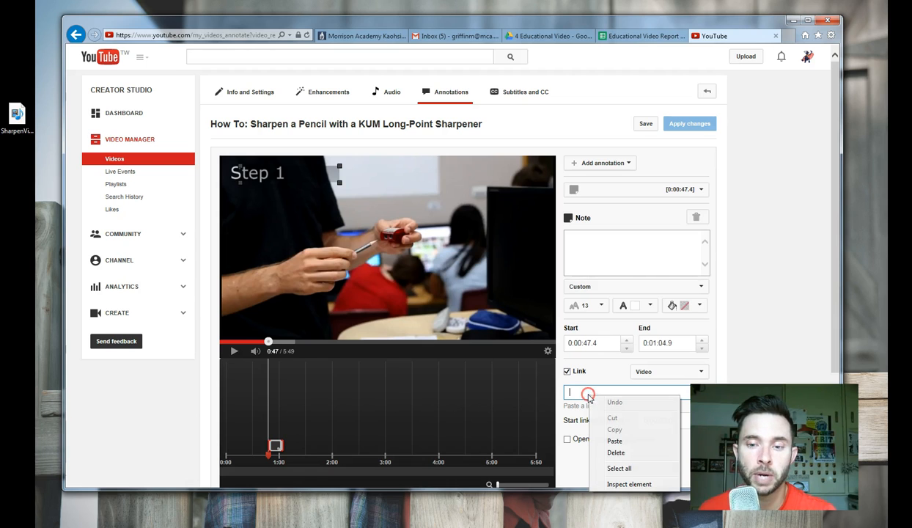
pyautogui.click(607, 438)
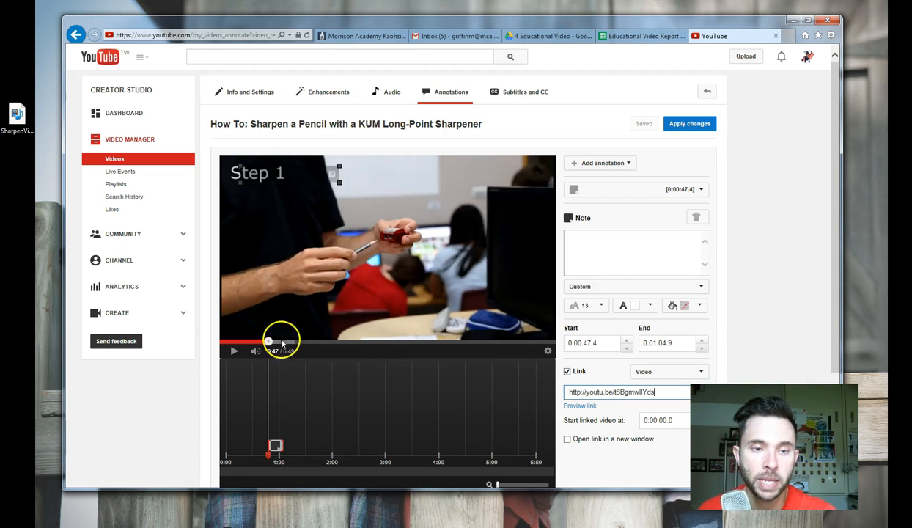
# Step: Set the "Step 1" note's link to start the linked video at 0:00:47.0
pyautogui.click(660, 420)
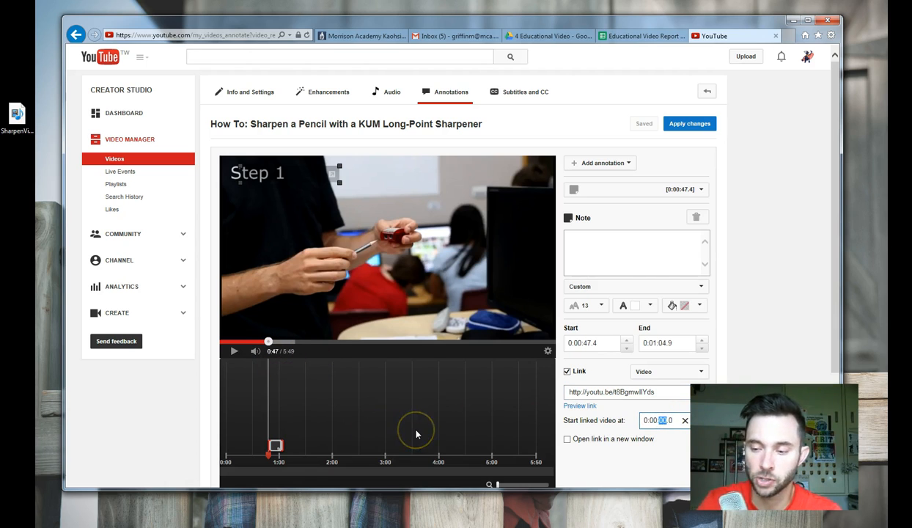
pyautogui.write('47')
pyautogui.click(631, 465)
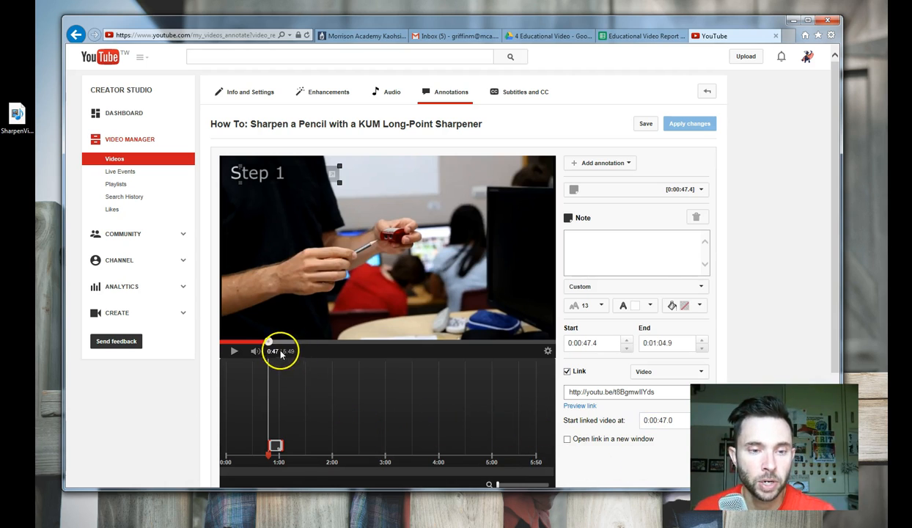
# Step: Find where the step titles give way to the "WARNING!" screen and extend the "Step 1" note's end to 0:01:13.3
pyautogui.moveTo(271, 344); pyautogui.dragTo(285, 343)
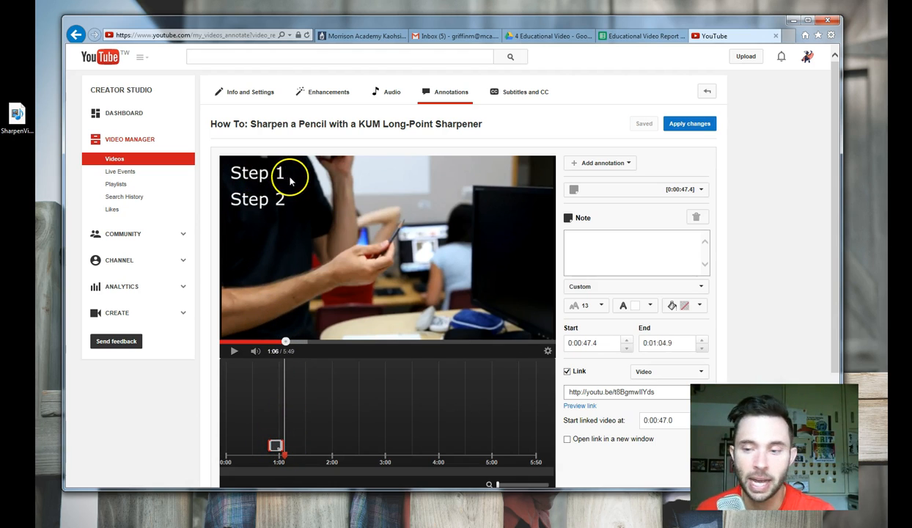
pyautogui.moveTo(286, 343); pyautogui.dragTo(289, 342)
pyautogui.click(233, 352)
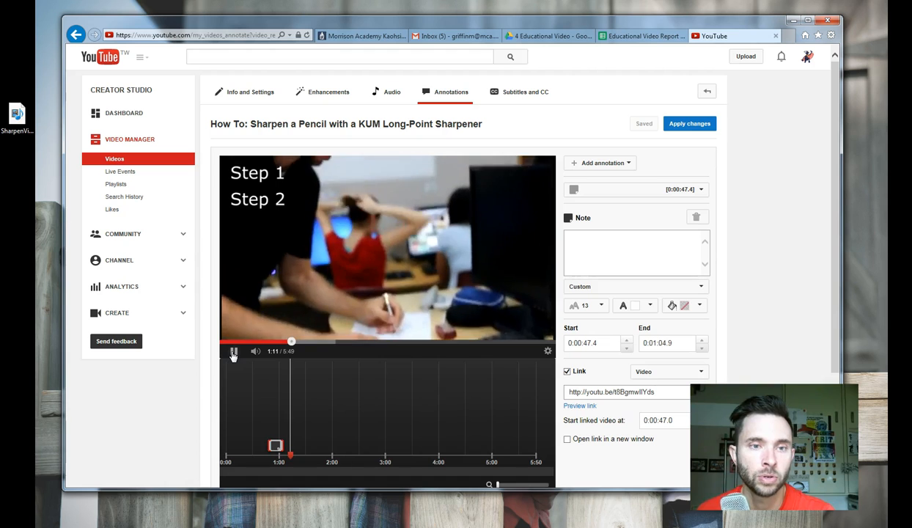
pyautogui.click(233, 351)
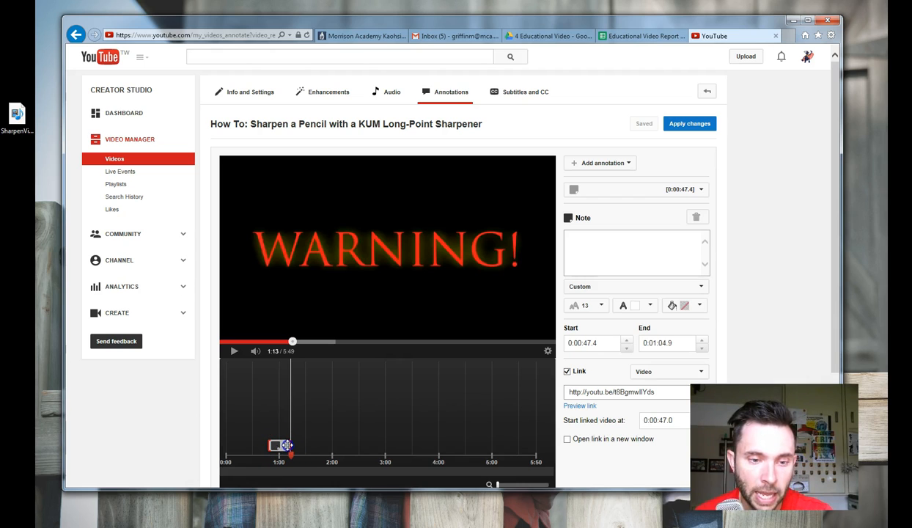
pyautogui.moveTo(288, 445); pyautogui.dragTo(287, 445)
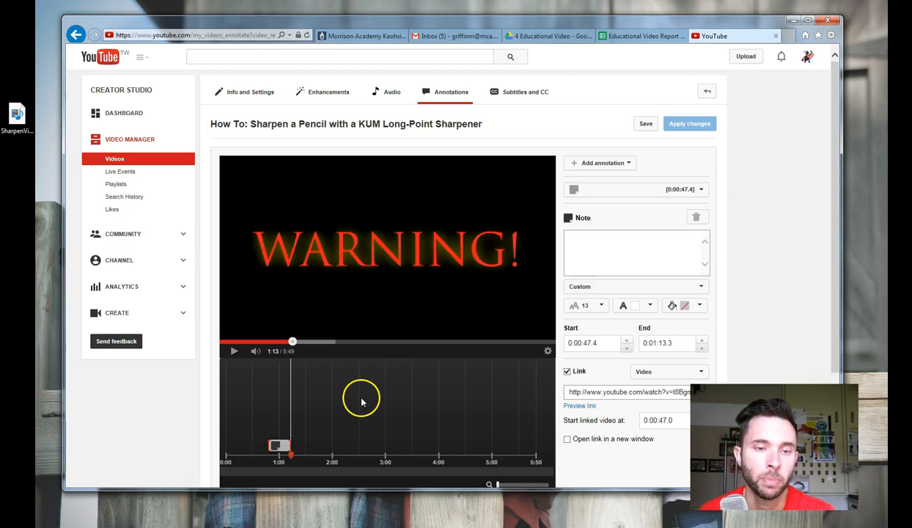
# Step: Return playback to 0:57 and fit the note annotation exactly over the "Step 1" title
pyautogui.moveTo(292, 341); pyautogui.dragTo(281, 341)
pyautogui.click(304, 179)
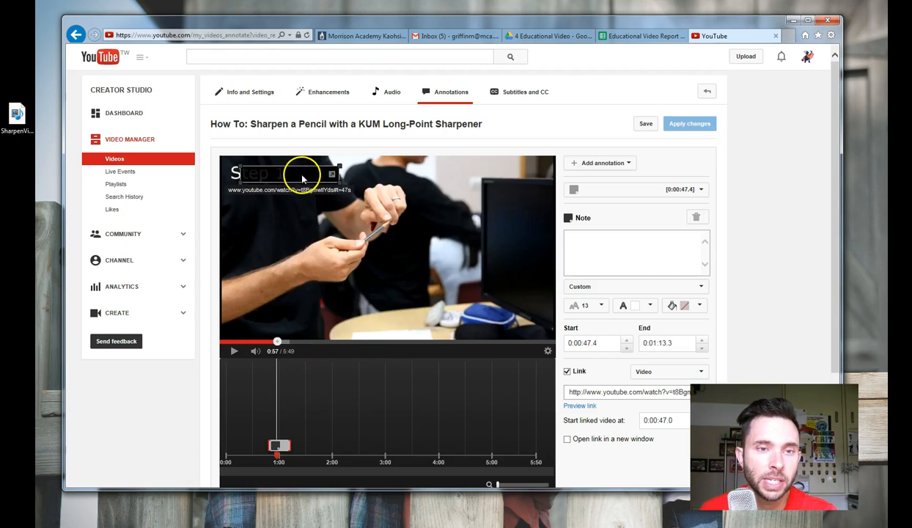
pyautogui.moveTo(302, 179)
pyautogui.mouseDown()
pyautogui.moveTo(379, 179)
pyautogui.moveTo(280, 175)
pyautogui.mouseUp()
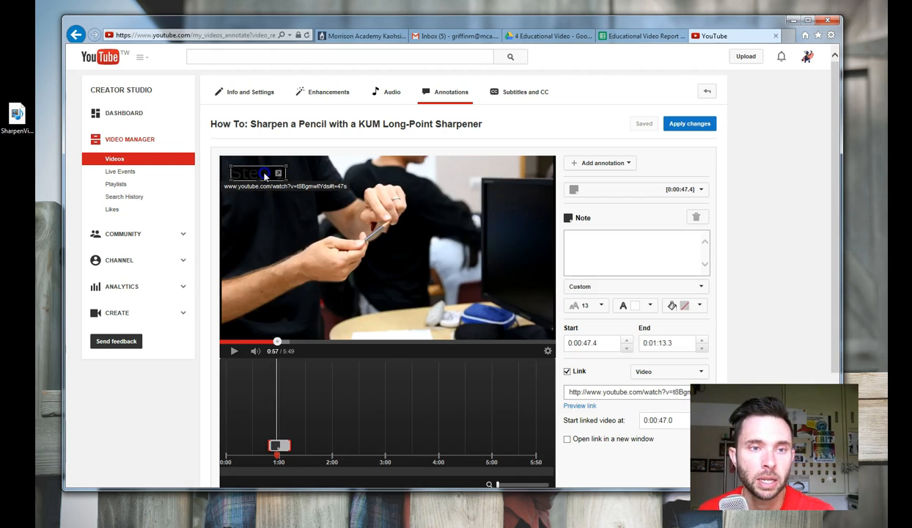
pyautogui.click(264, 174)
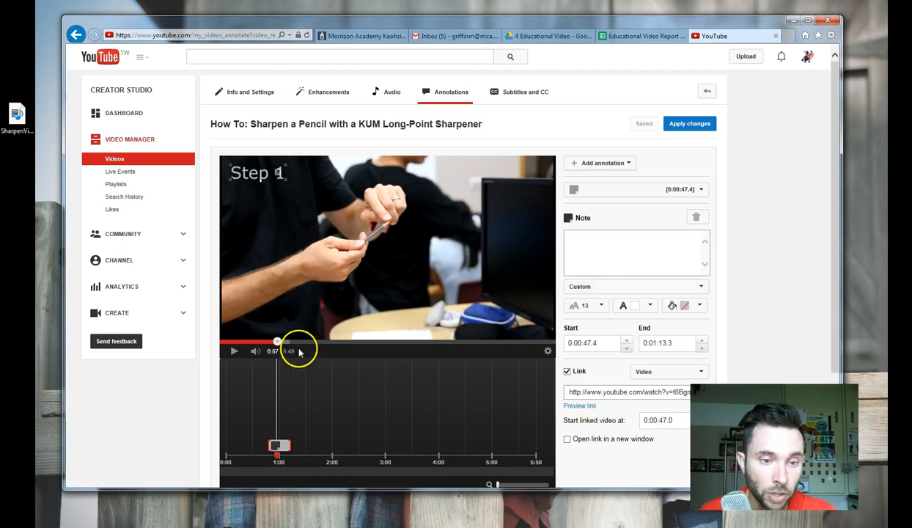
# Step: Pause playback at 0:56, where the "Step 2" title fades in, and place a new Note annotation over that title
pyautogui.moveTo(277, 342); pyautogui.dragTo(275, 343)
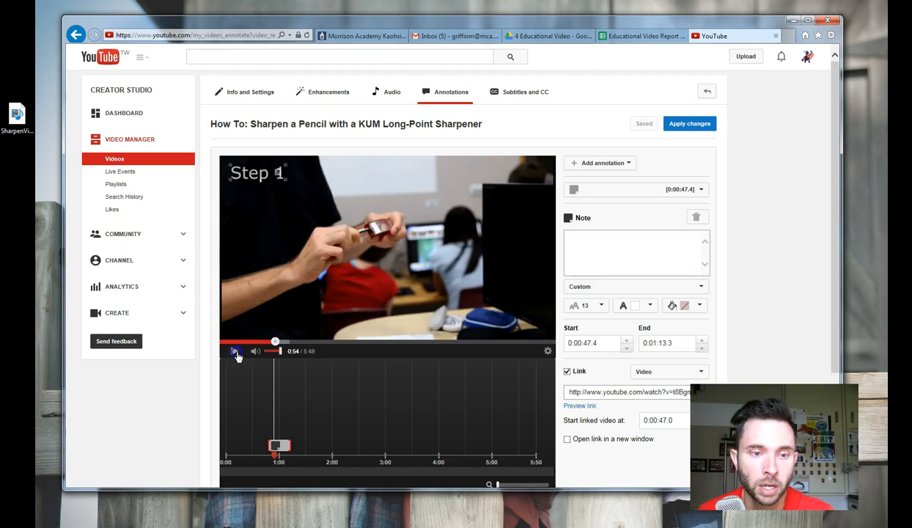
pyautogui.click(234, 352)
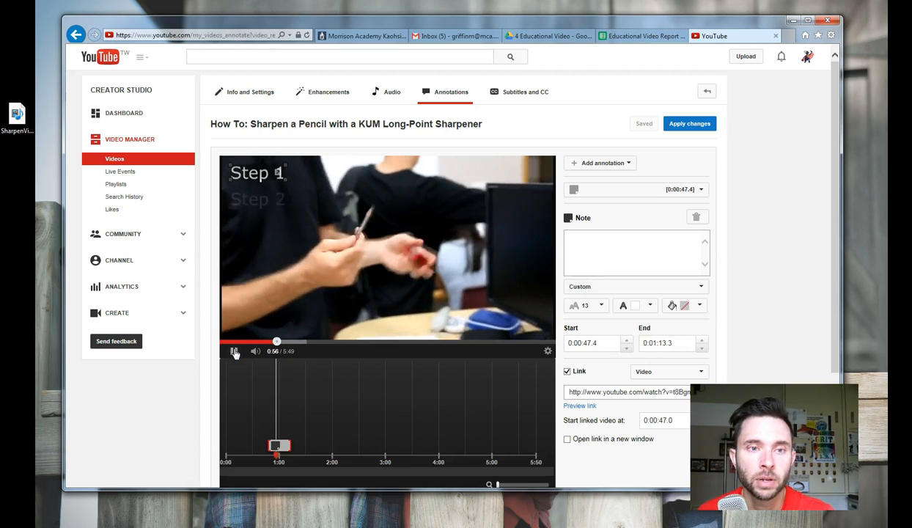
pyautogui.click(235, 351)
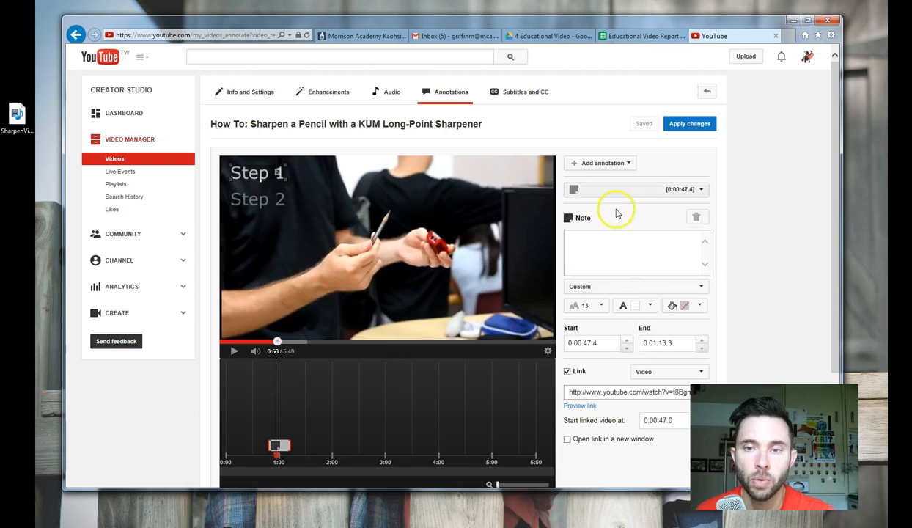
pyautogui.click(591, 165)
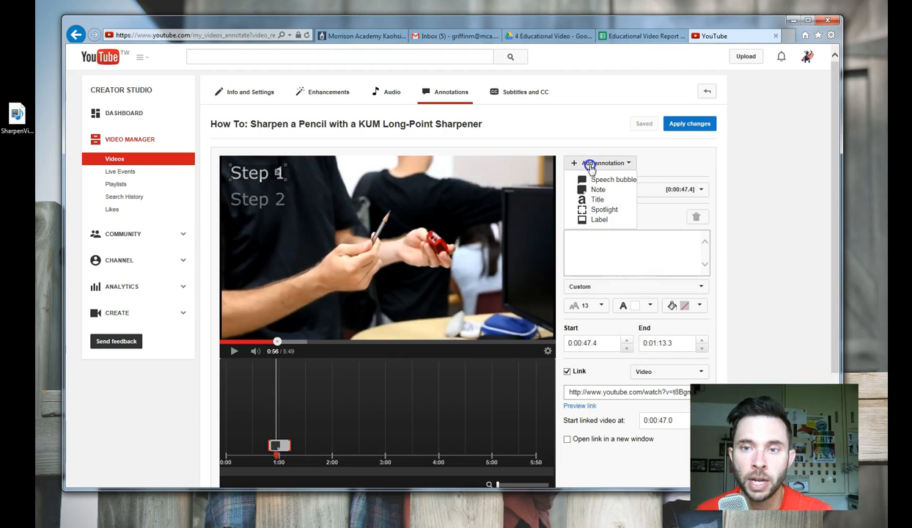
pyautogui.click(596, 189)
pyautogui.moveTo(377, 220)
pyautogui.mouseDown()
pyautogui.moveTo(320, 163)
pyautogui.moveTo(331, 195)
pyautogui.moveTo(316, 200)
pyautogui.mouseUp()
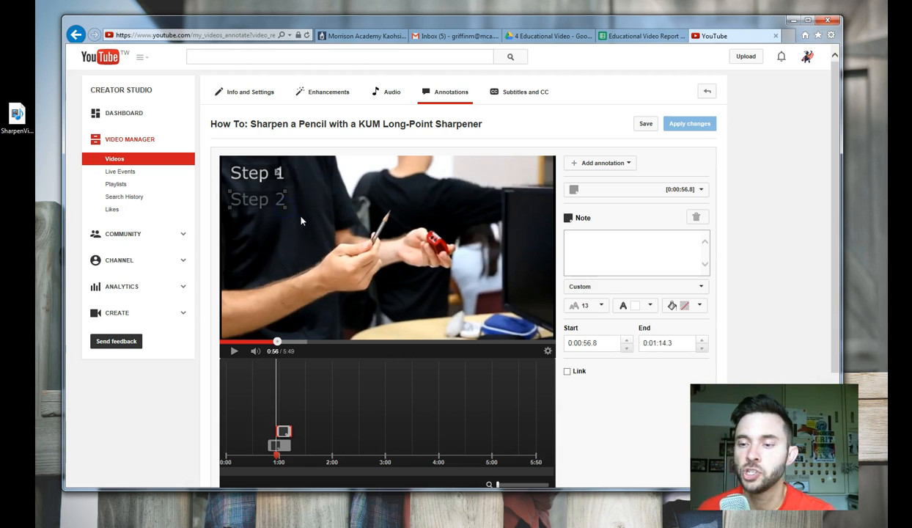
pyautogui.moveTo(258, 199)
pyautogui.mouseDown()
pyautogui.moveTo(233, 210)
pyautogui.moveTo(272, 204)
pyautogui.mouseUp()
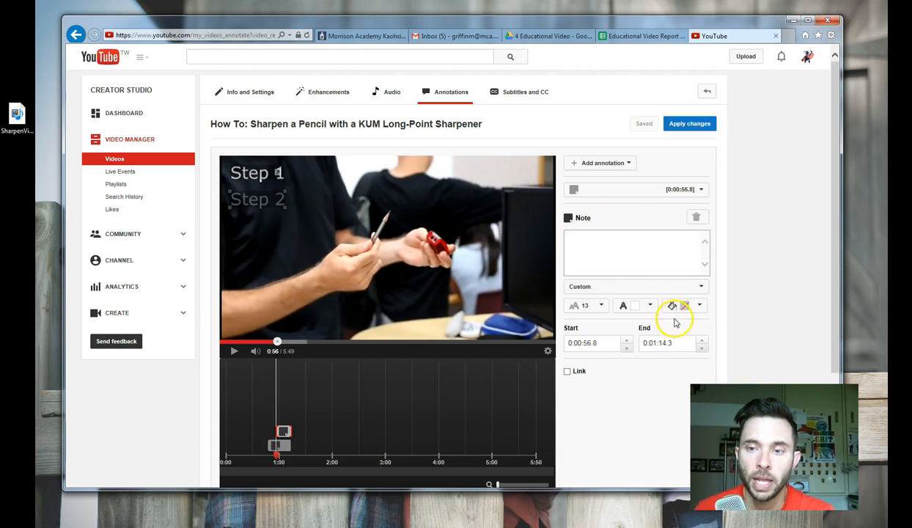
pyautogui.click(567, 372)
pyautogui.rightClick(578, 391)
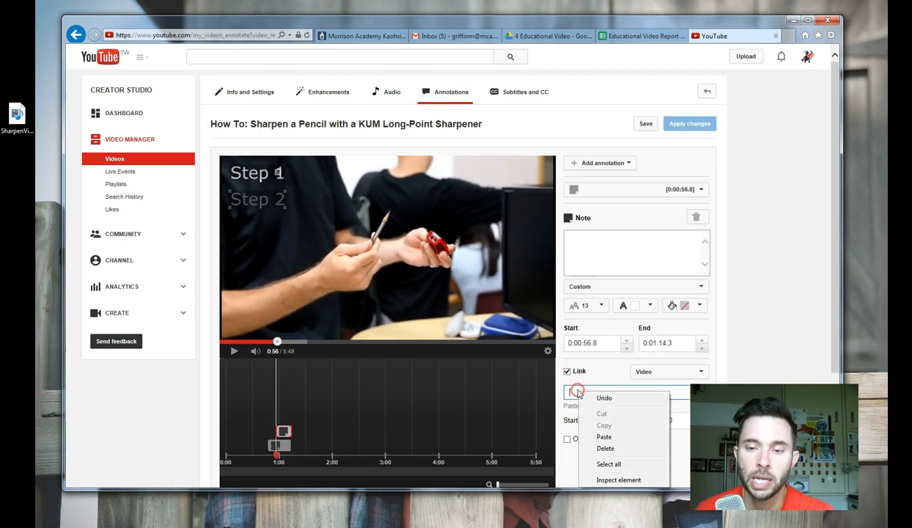
pyautogui.click(604, 437)
pyautogui.click(565, 423)
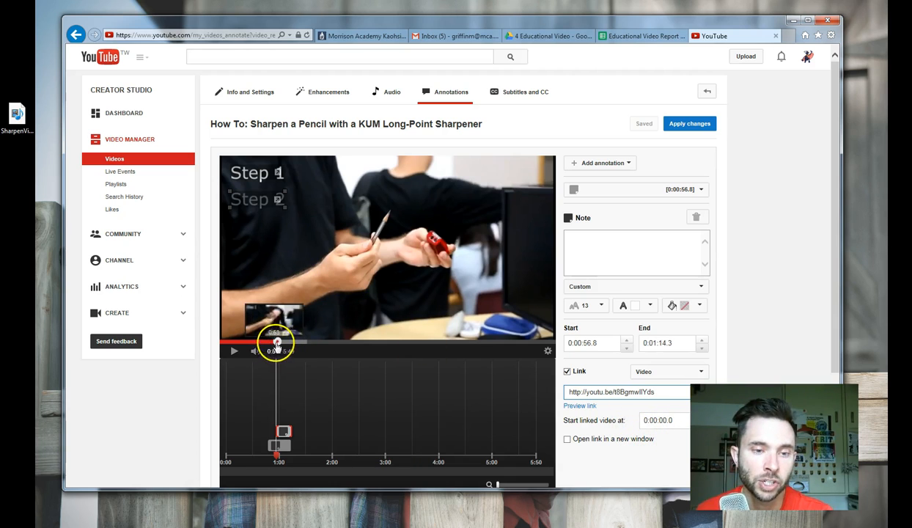
pyautogui.doubleClick(659, 422)
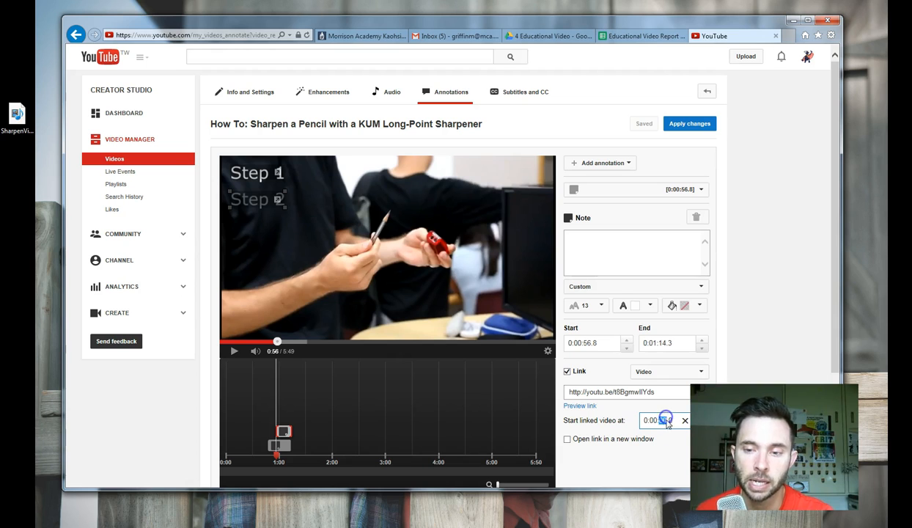
pyautogui.write('56')
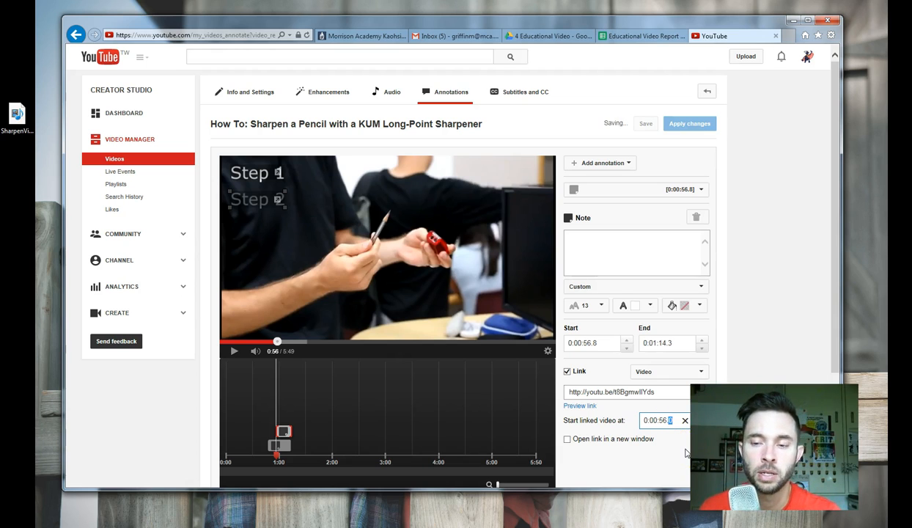
pyautogui.click(667, 450)
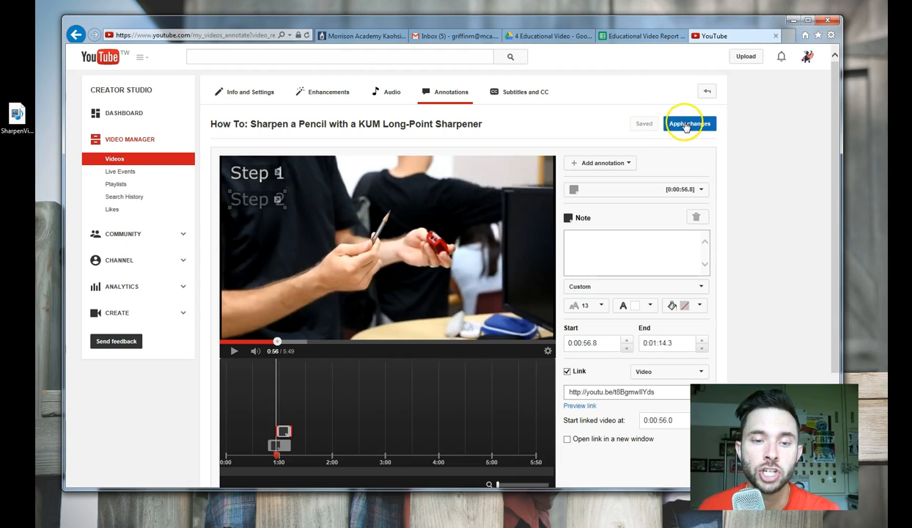
# Step: Shorten the "Step 2" note to end at 0:01:13.0, at the "WARNING!" screen, and save and apply the annotation changes
pyautogui.moveTo(274, 344); pyautogui.dragTo(292, 343)
pyautogui.click(290, 433)
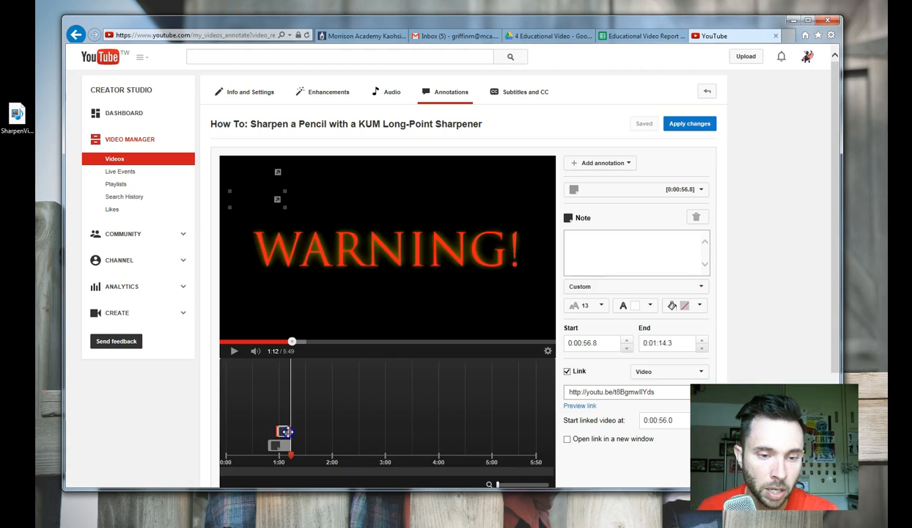
pyautogui.moveTo(290, 432); pyautogui.dragTo(288, 431)
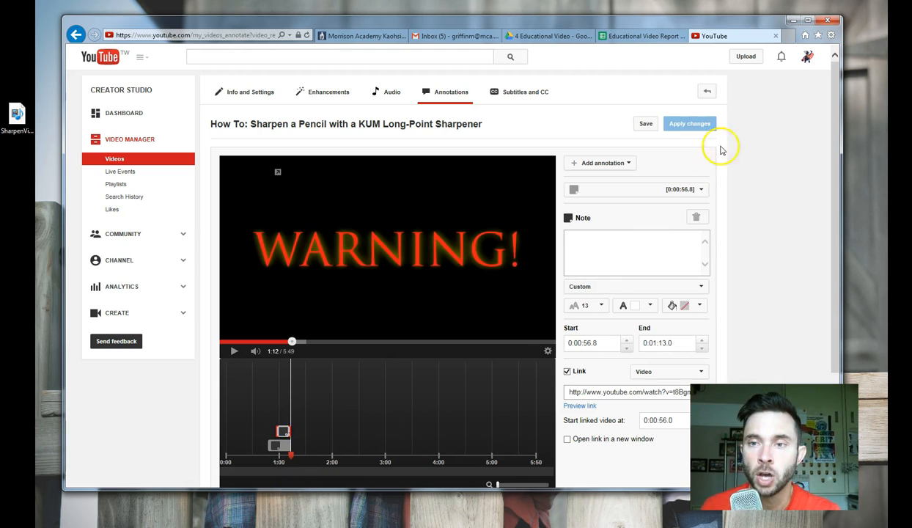
pyautogui.click(642, 123)
pyautogui.click(692, 126)
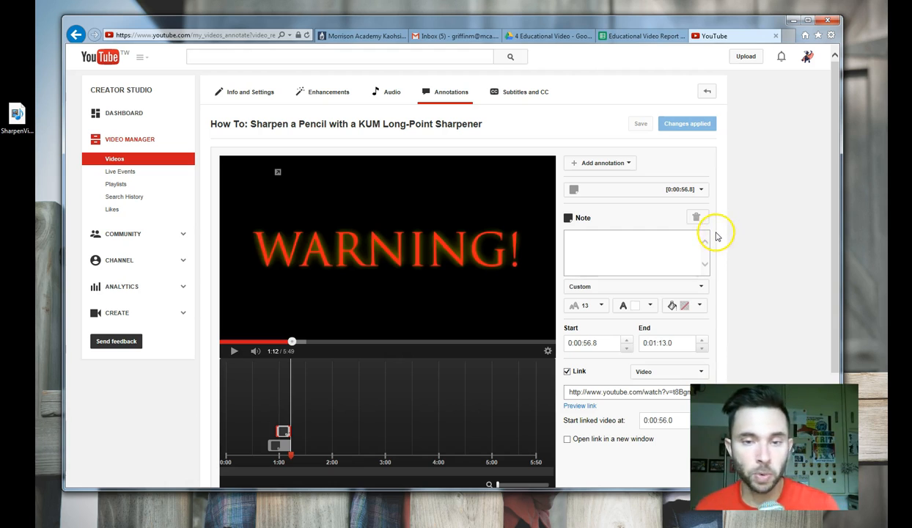
# Step: Open the video's info and settings, play the preview around the step titles to check the annotations, and pause at 0:58
pyautogui.click(233, 94)
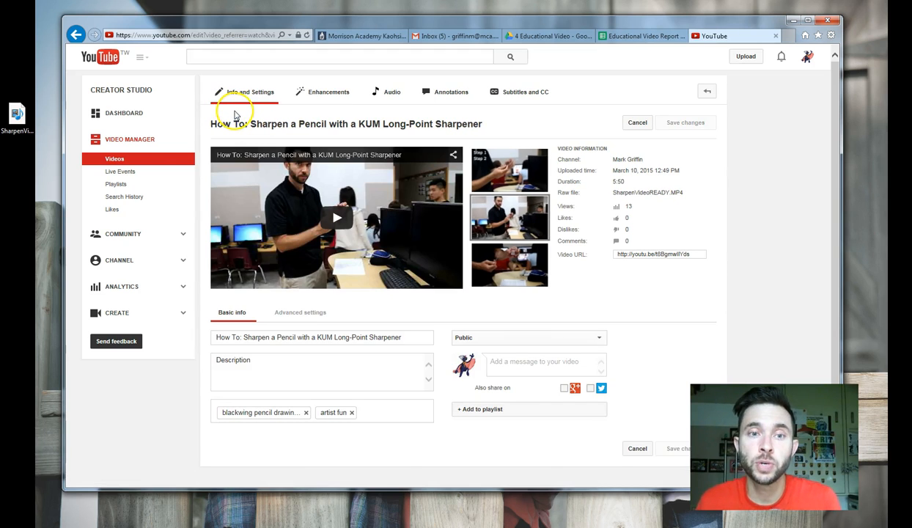
pyautogui.click(337, 218)
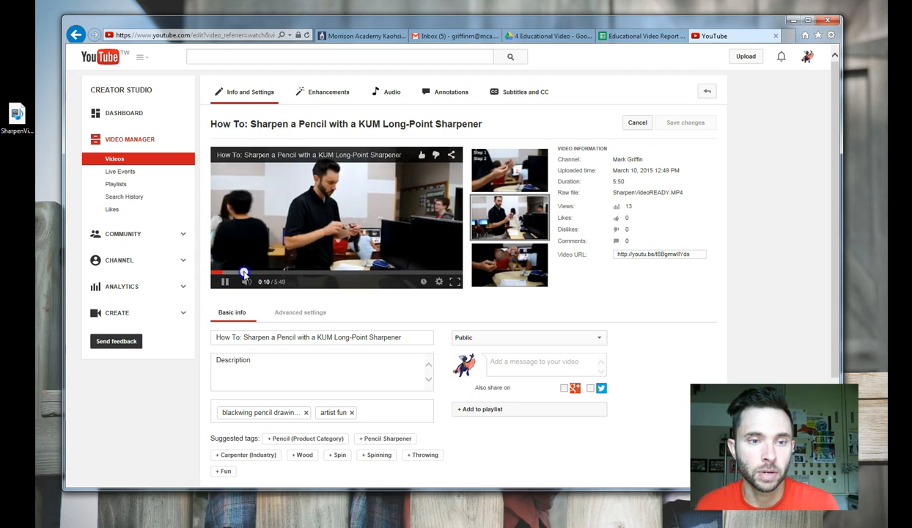
pyautogui.click(251, 271)
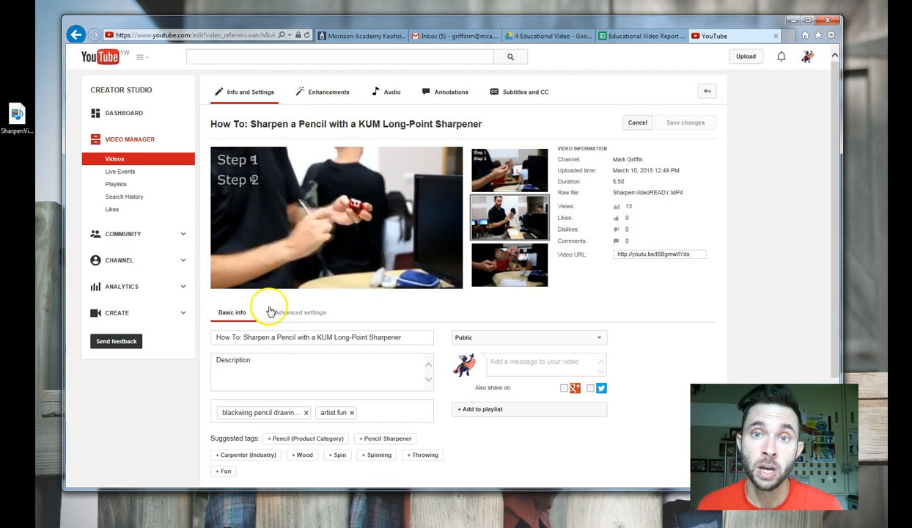
pyautogui.click(225, 284)
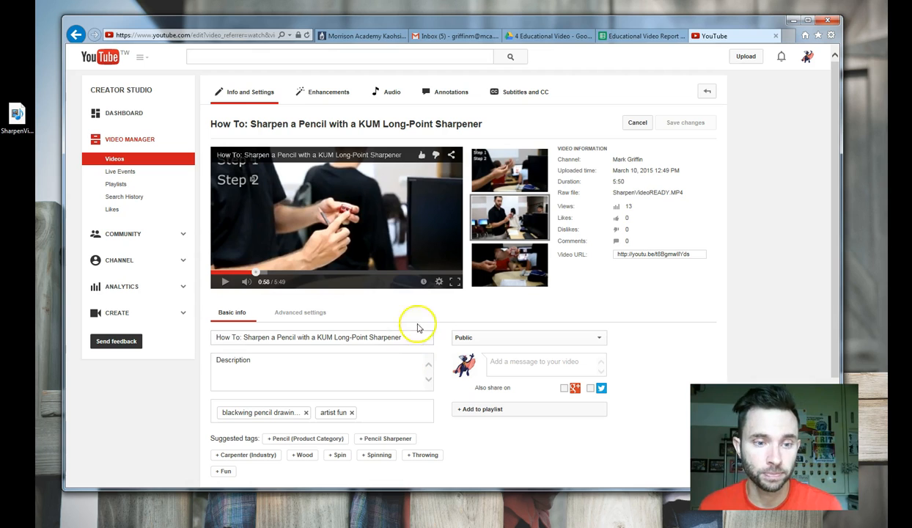
# Step: Switch to Google Drive and open the "4 Educational Video - FINAL" folder under Media Class 2014-2015 > FINAL PROJECTS
pyautogui.click(532, 37)
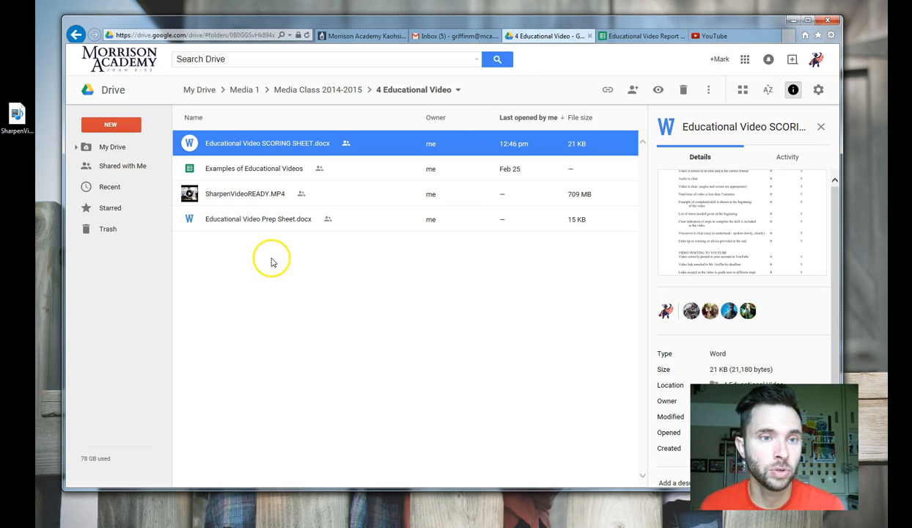
pyautogui.click(248, 244)
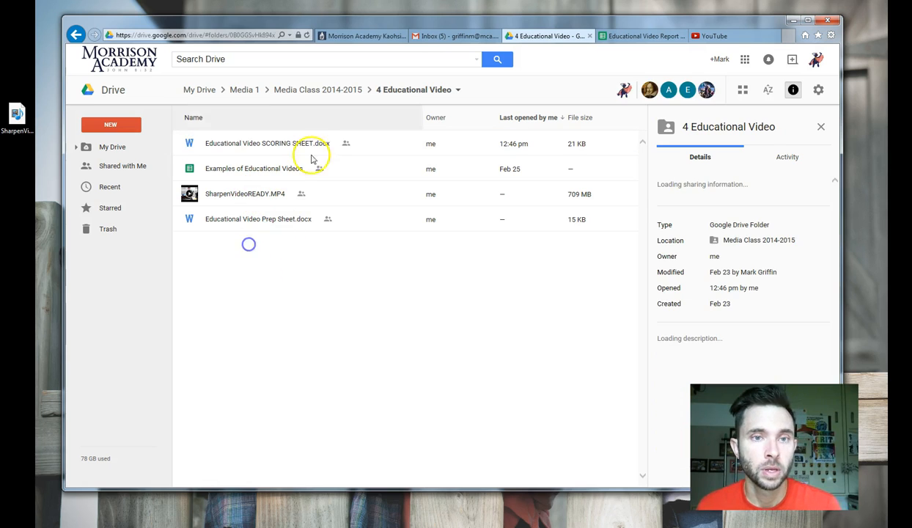
pyautogui.click(239, 91)
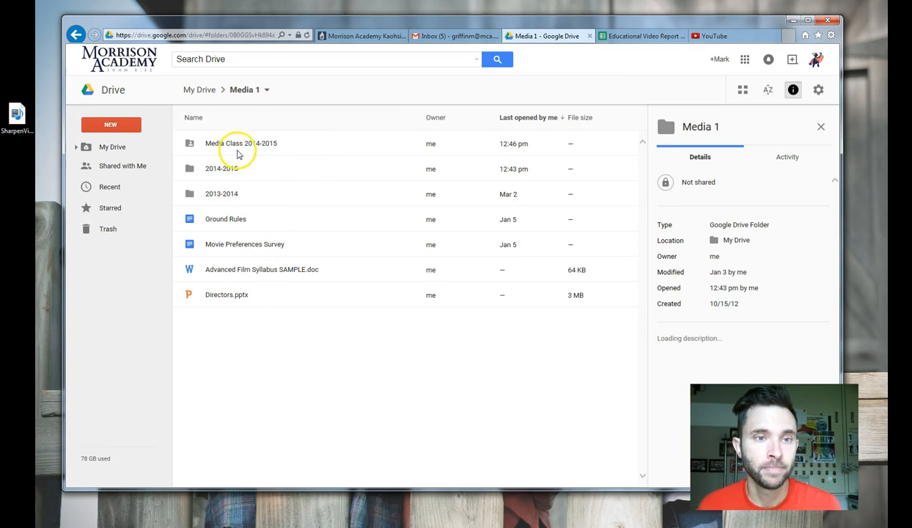
pyautogui.doubleClick(237, 151)
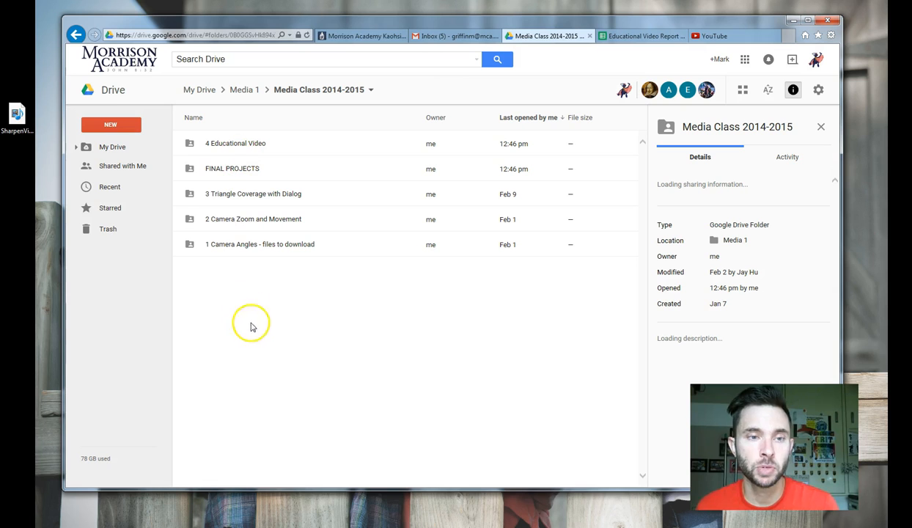
pyautogui.click(238, 168)
pyautogui.doubleClick(237, 169)
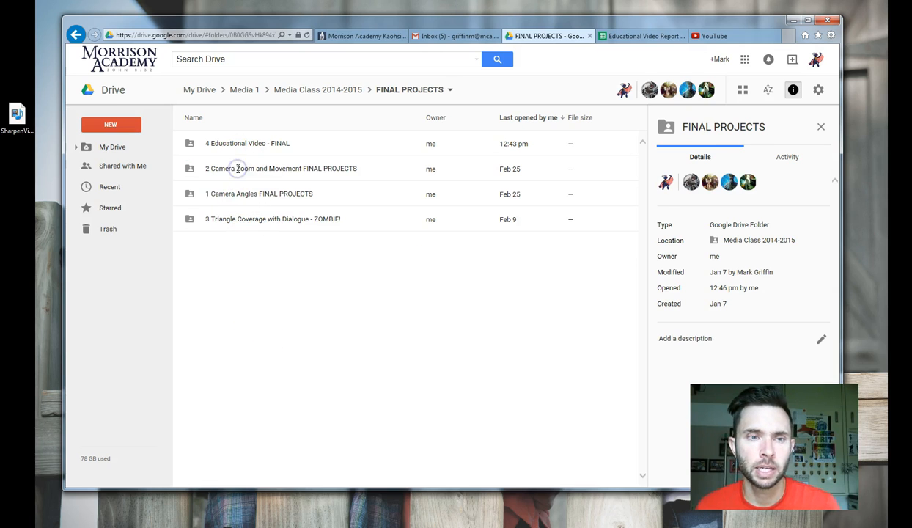
pyautogui.doubleClick(244, 143)
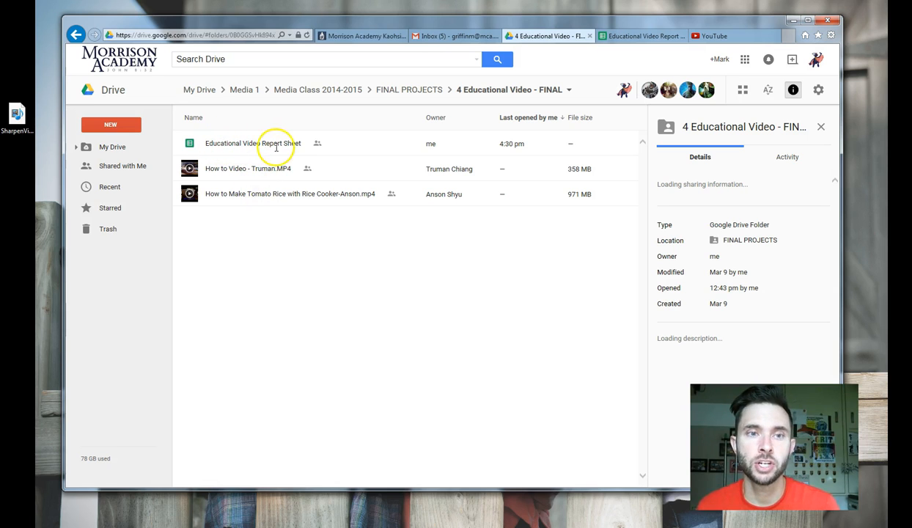
# Step: Switch to the Educational Video Report Sheet and review row 2's name, Google Drive, YouTube link and target audience cells
pyautogui.click(644, 37)
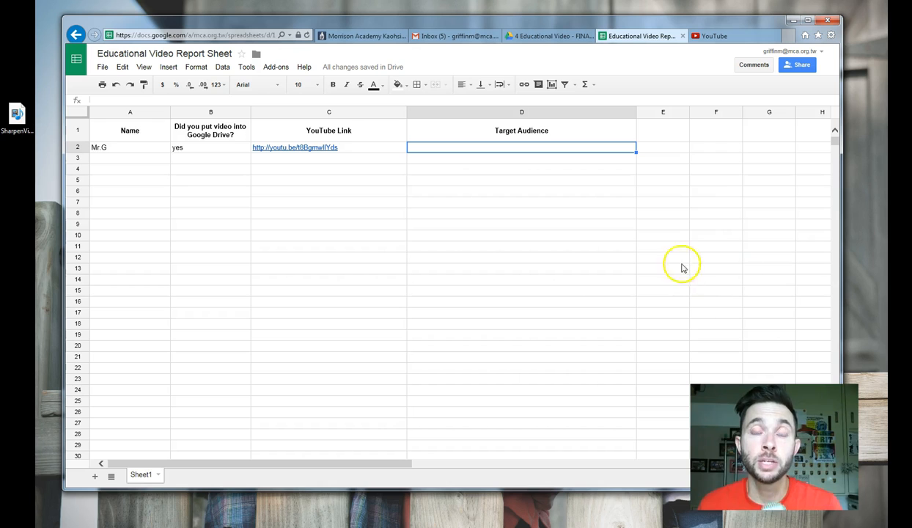
pyautogui.click(147, 148)
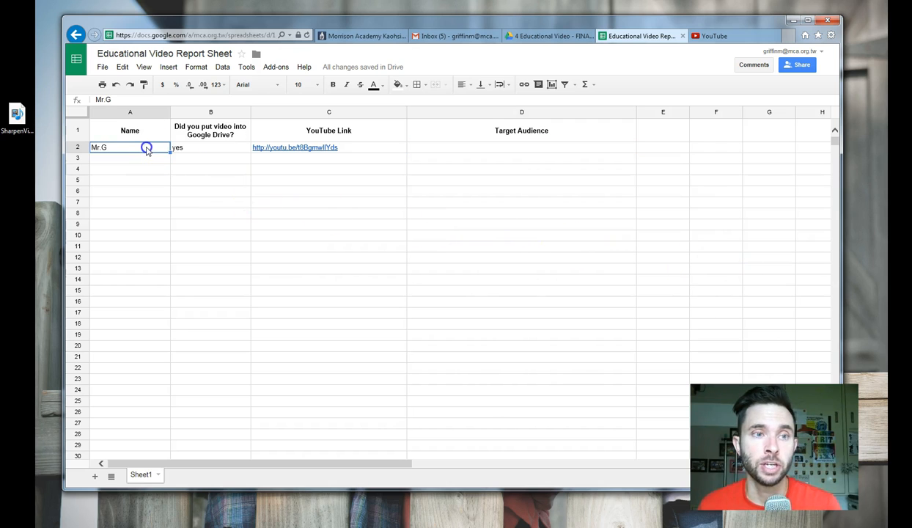
pyautogui.click(200, 148)
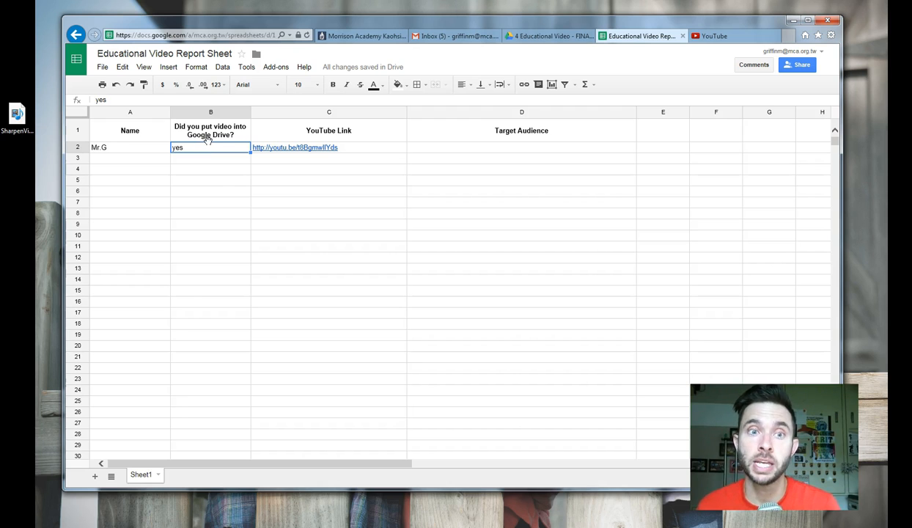
pyautogui.click(353, 148)
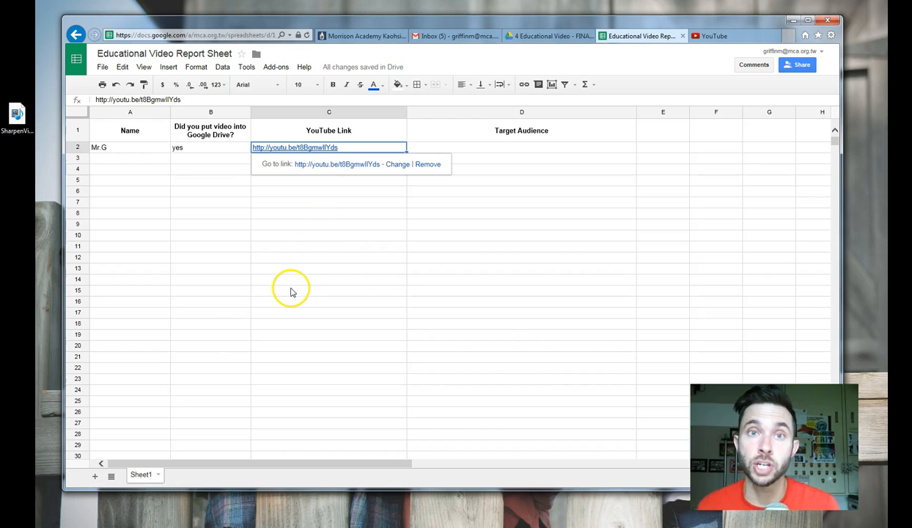
pyautogui.click(541, 148)
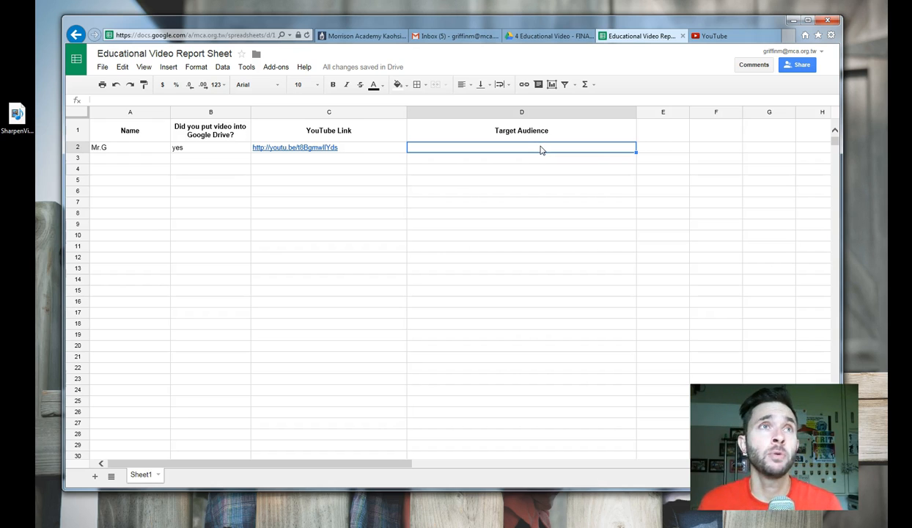
pyautogui.click(543, 151)
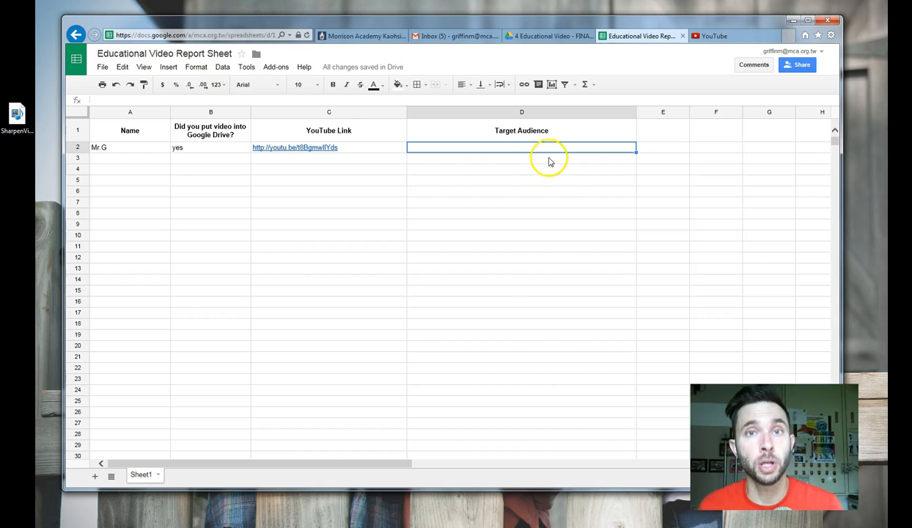